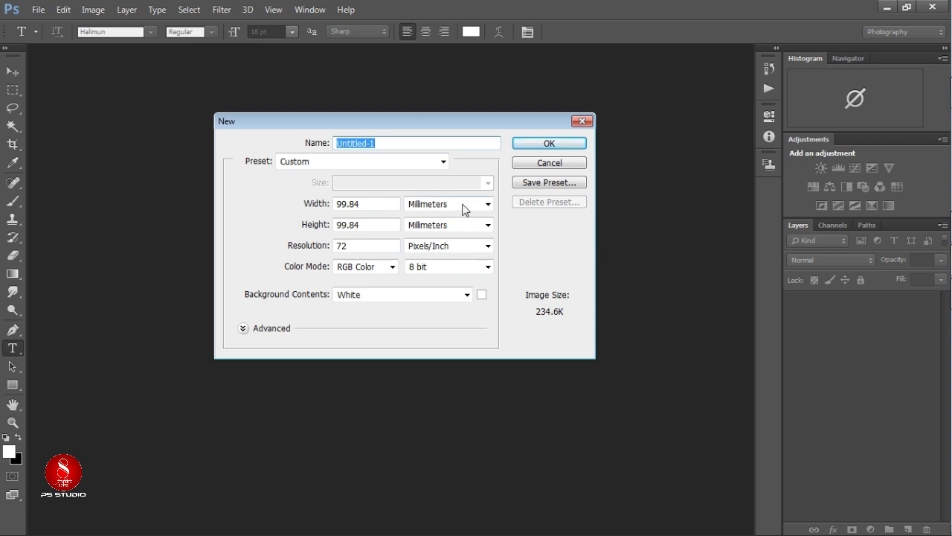
Create a new 100 × 100 inch document at 72 ppi with a white background.
{"action": "left_click", "coordinate": [462, 209]}
{"action": "left_click", "coordinate": [457, 225]}
{"action": "left_click", "coordinate": [452, 226]}
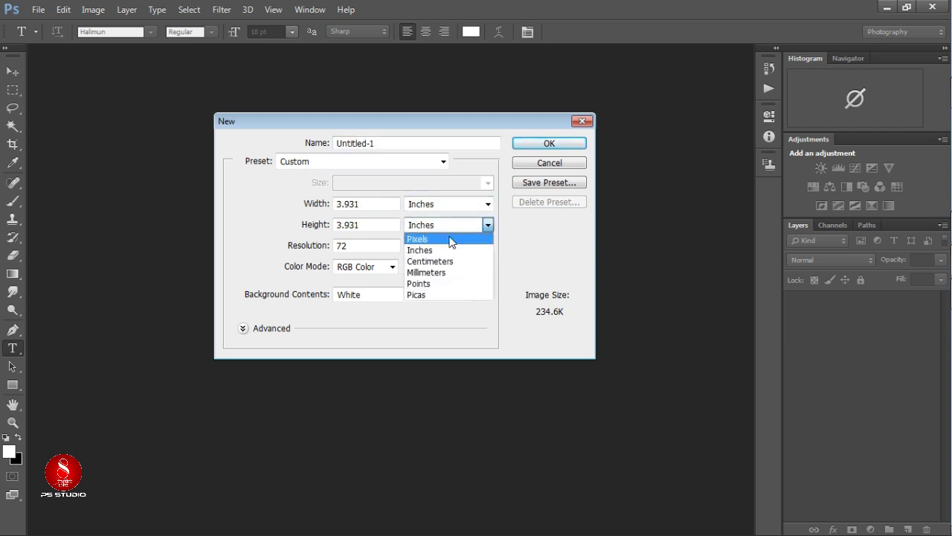
{"action": "left_click", "coordinate": [449, 250]}
{"action": "double_click", "coordinate": [370, 206]}
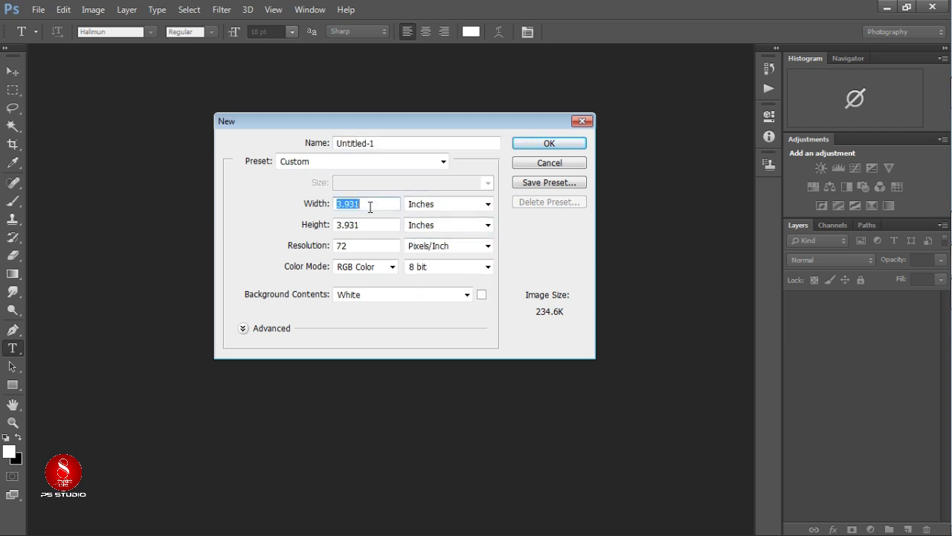
{"action": "type", "text": "100"}
{"action": "key", "text": "BackSpace"}
{"action": "key", "text": "BackSpace"}
{"action": "key", "text": "BackSpace"}
{"action": "type", "text": "100"}
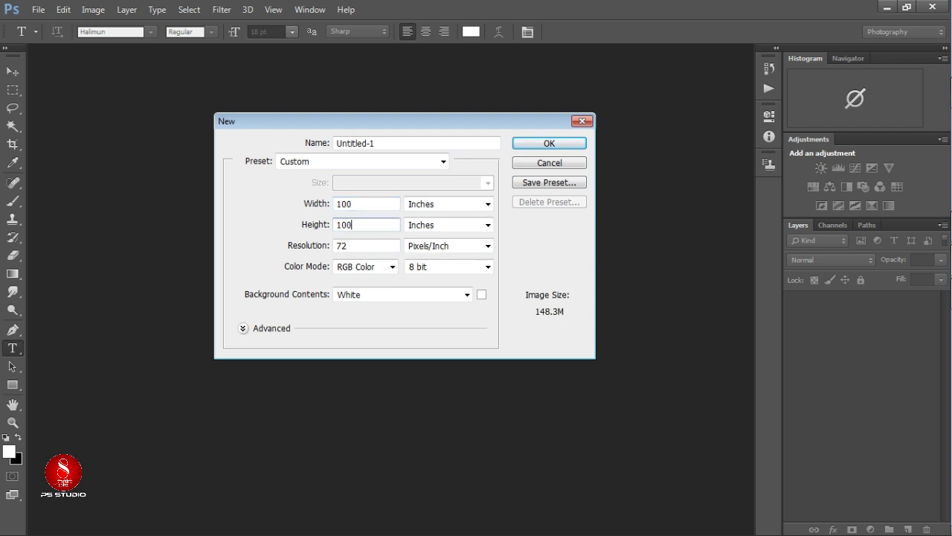
{"action": "key", "text": "Return"}
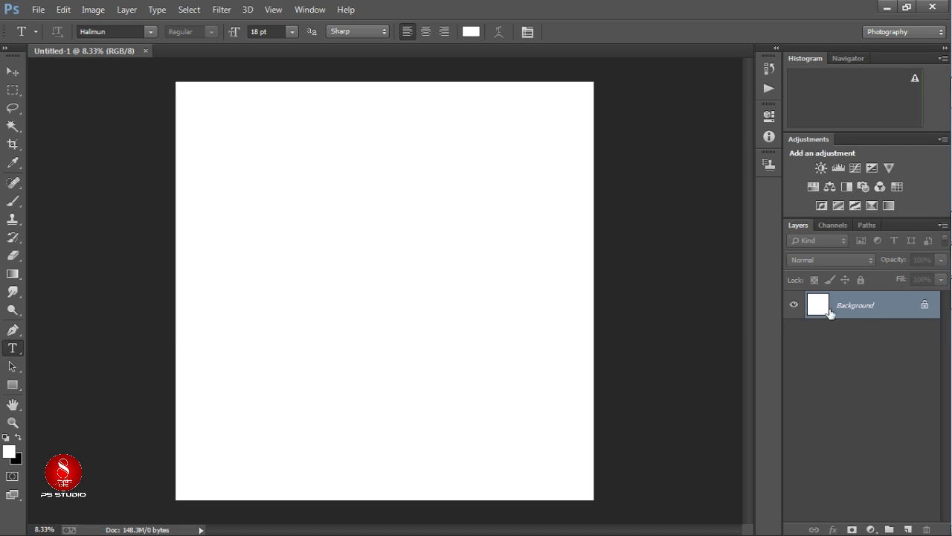
Unlock the background, draw a canvas-filling black rectangle, and rasterize its layer.
{"action": "left_click", "coordinate": [925, 304]}
{"action": "key", "text": "u"}
{"action": "scroll", "coordinate": [541, 427], "scroll_direction": "down", "scroll_amount": 3}
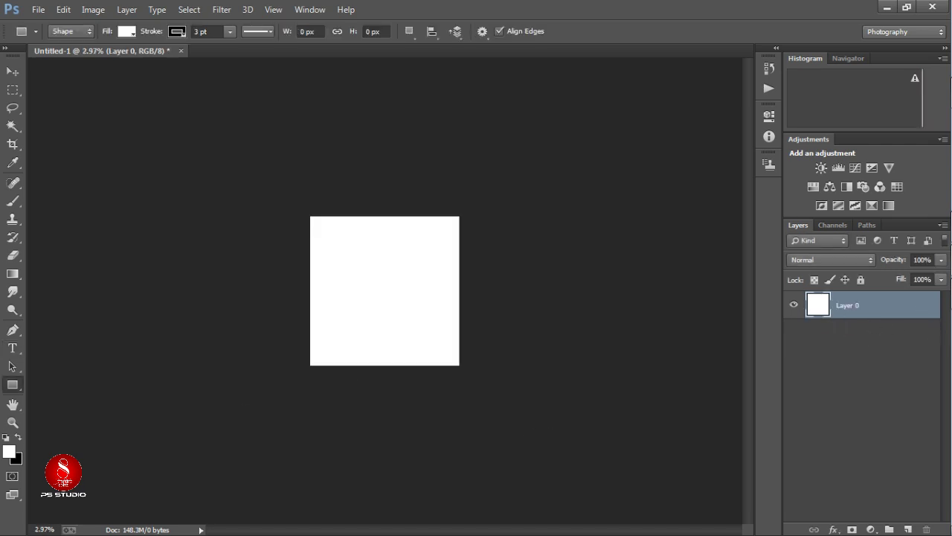
{"action": "left_click_drag", "start_coordinate": [183, 150], "coordinate": [580, 440]}
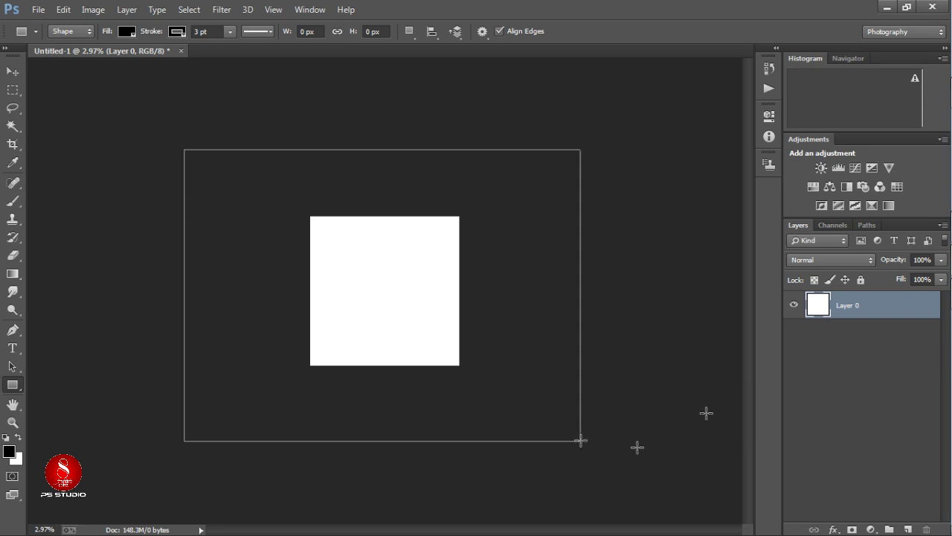
{"action": "right_click", "coordinate": [640, 447]}
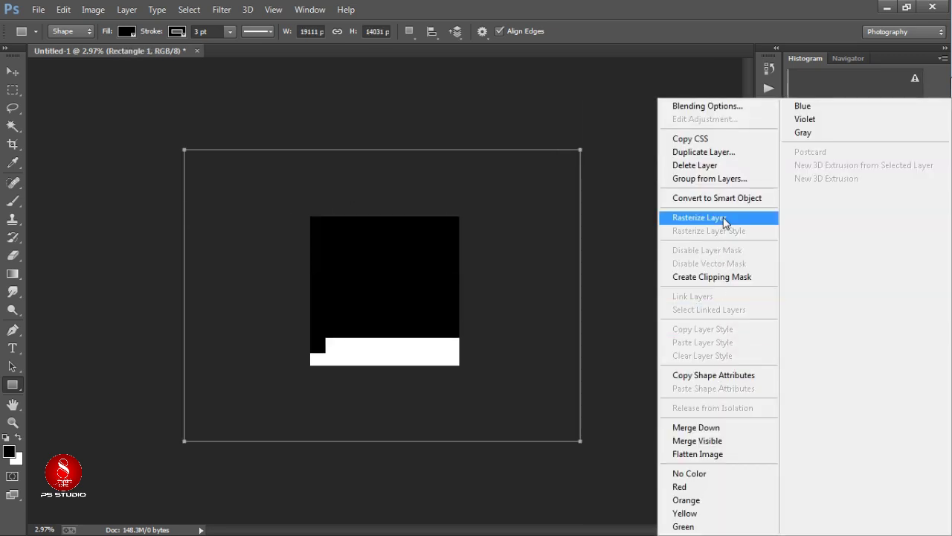
{"action": "left_click", "coordinate": [700, 217]}
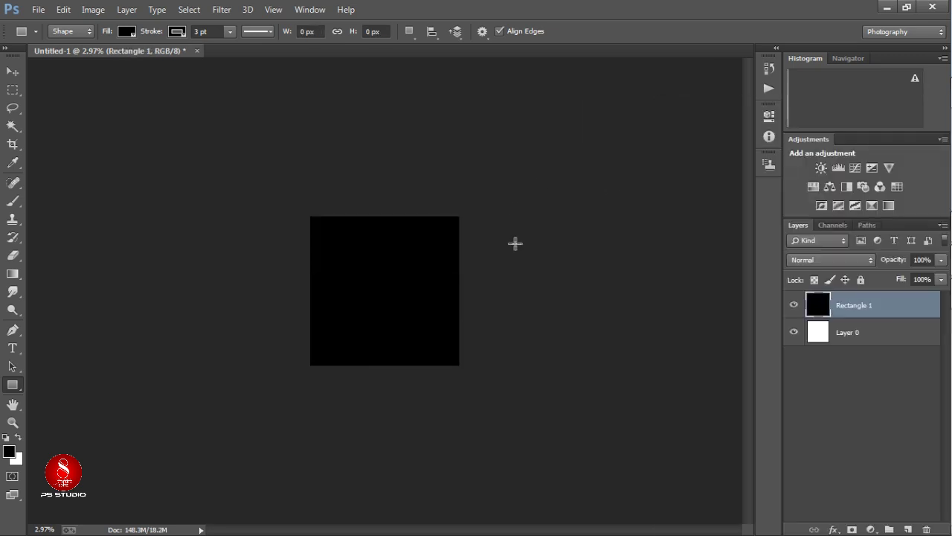
Crop the canvas and delete the white Layer 0.
{"action": "left_click", "coordinate": [13, 144]}
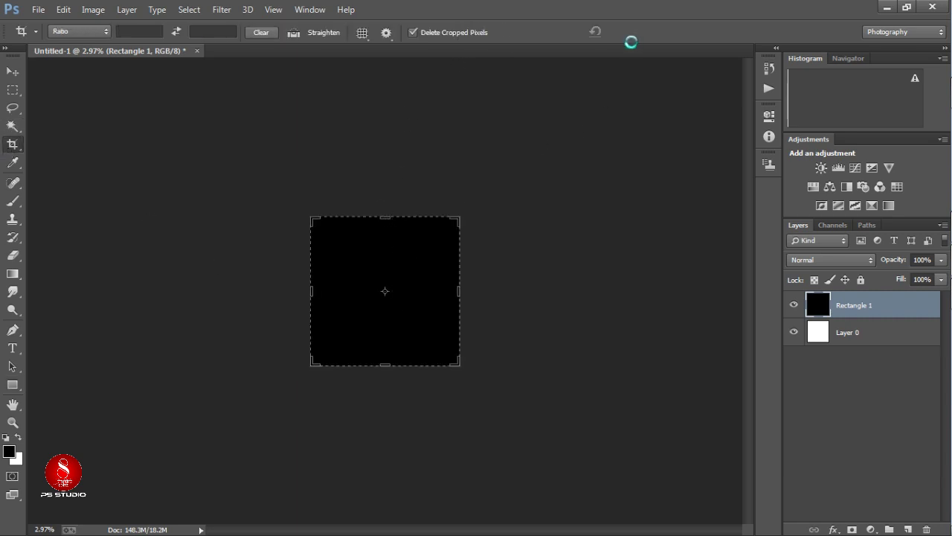
{"action": "left_click", "coordinate": [642, 32]}
{"action": "scroll", "coordinate": [186, 298], "scroll_direction": "up", "scroll_amount": 2}
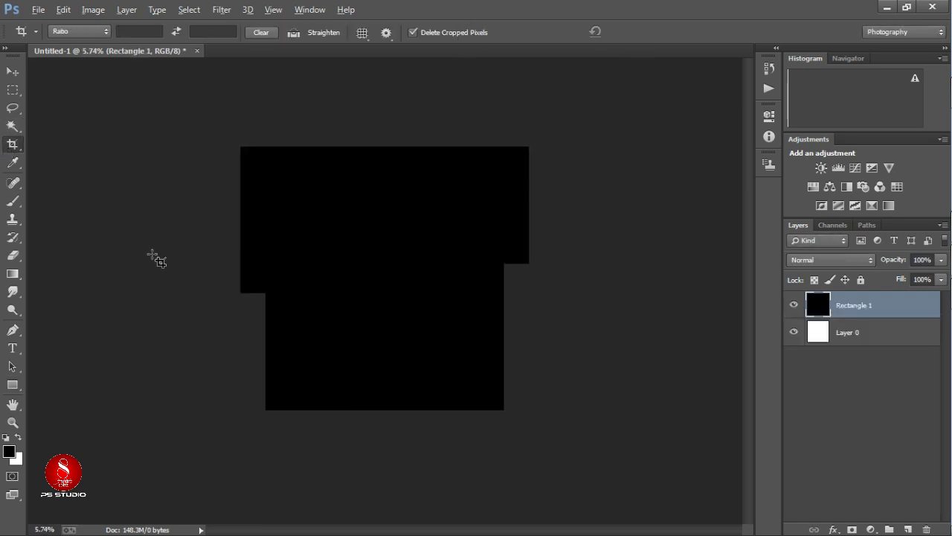
{"action": "left_click", "coordinate": [12, 71]}
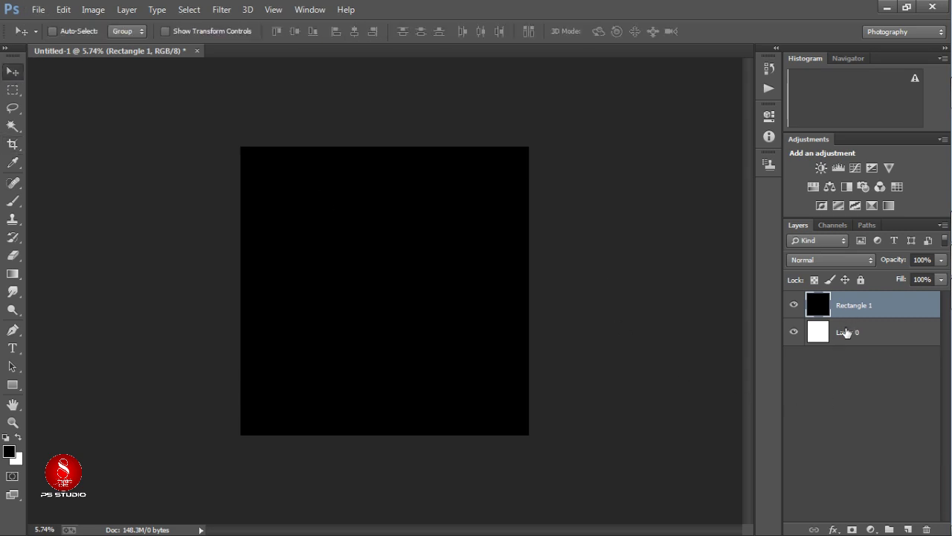
{"action": "left_click", "coordinate": [870, 335]}
{"action": "key", "text": "Delete"}
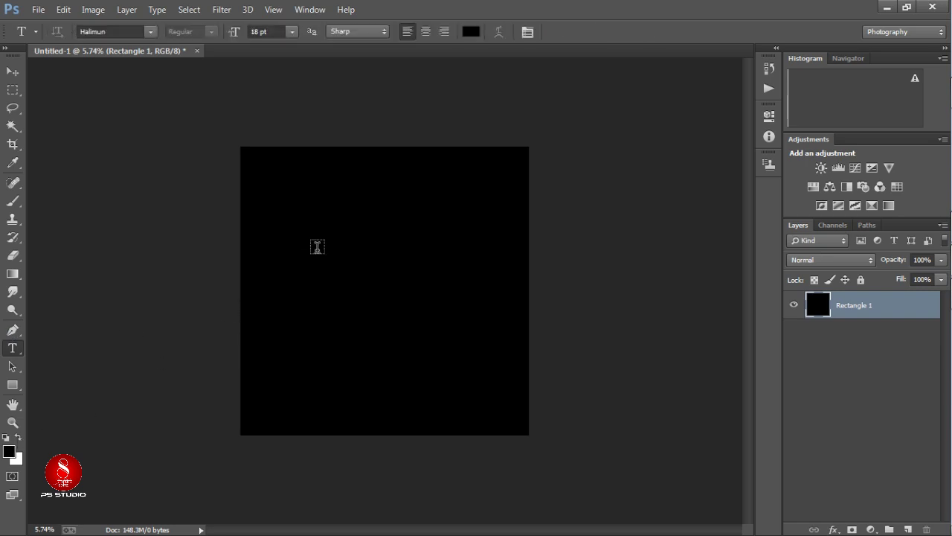
{"action": "left_click", "coordinate": [319, 247]}
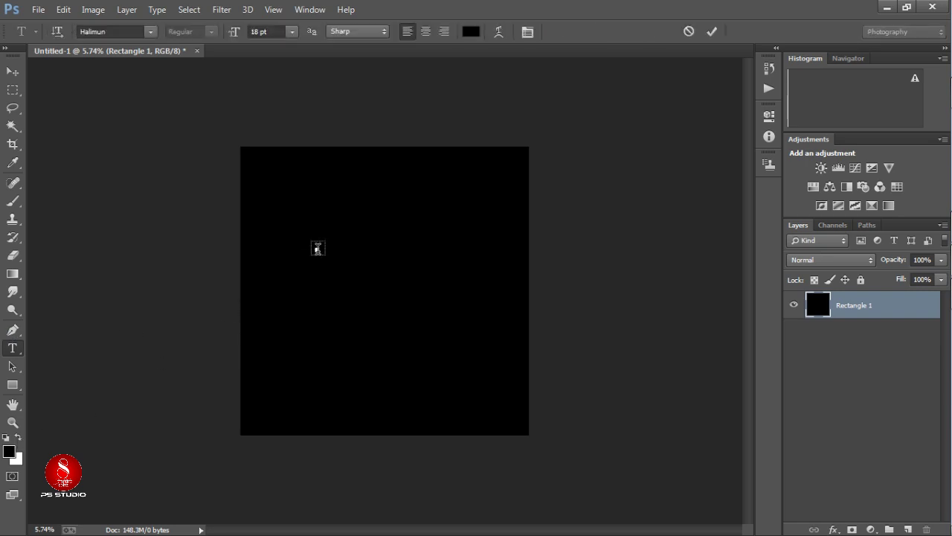
{"action": "left_click", "coordinate": [17, 437]}
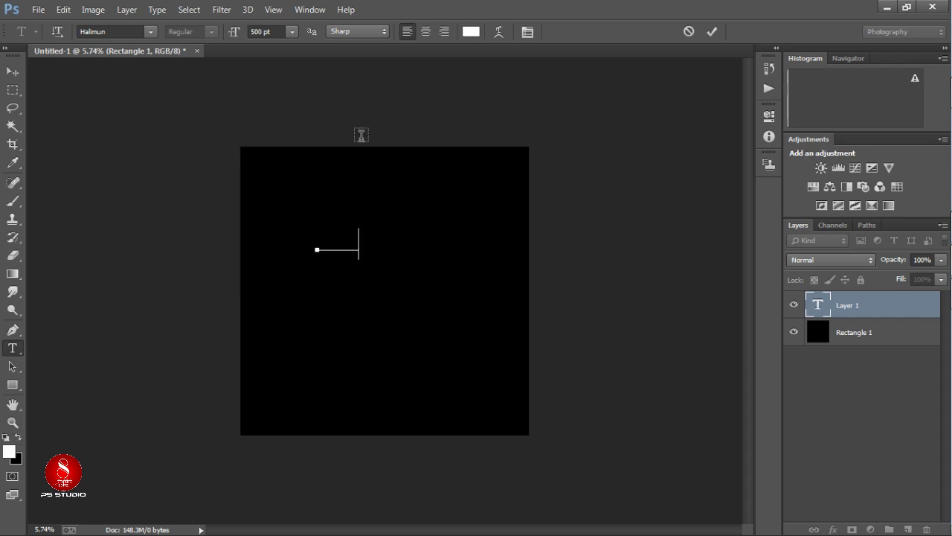
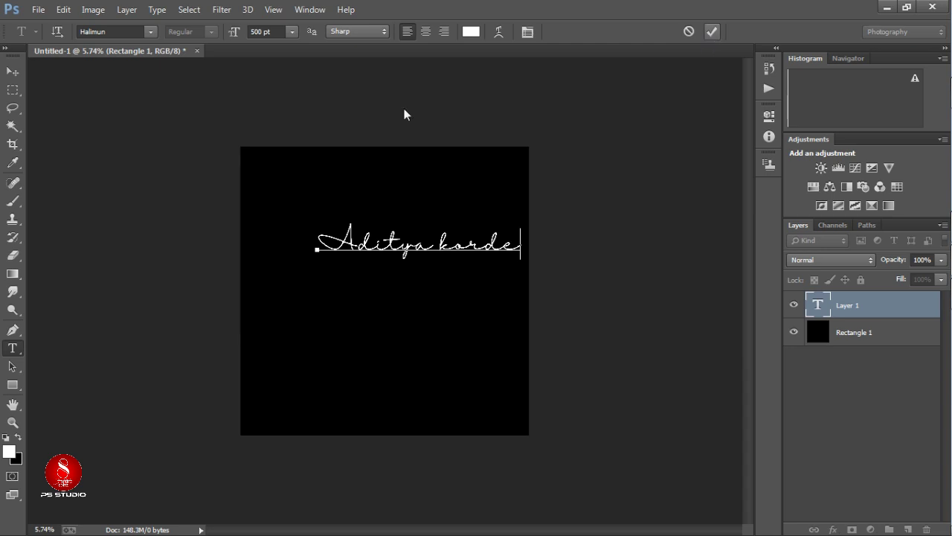
{"action": "left_click", "coordinate": [96, 187]}
{"action": "left_click", "coordinate": [12, 70]}
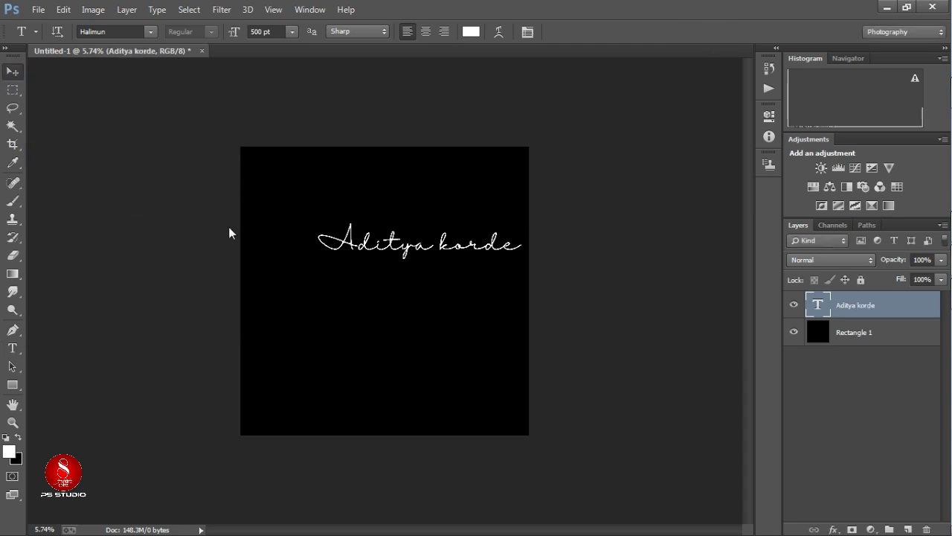
{"action": "left_click_drag", "start_coordinate": [393, 250], "coordinate": [367, 285]}
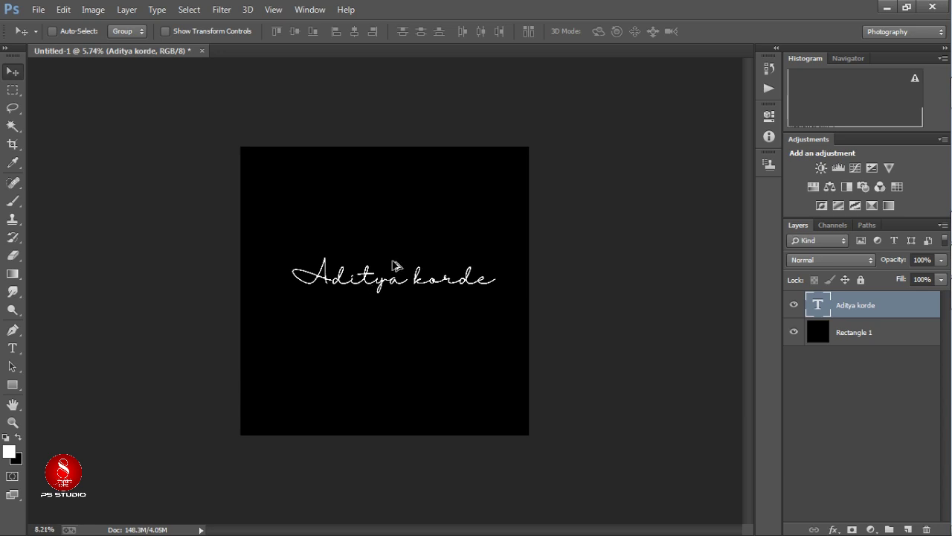
{"action": "scroll", "coordinate": [394, 265], "scroll_direction": "up", "scroll_amount": 3}
{"action": "scroll", "coordinate": [336, 271], "scroll_direction": "down", "scroll_amount": 3}
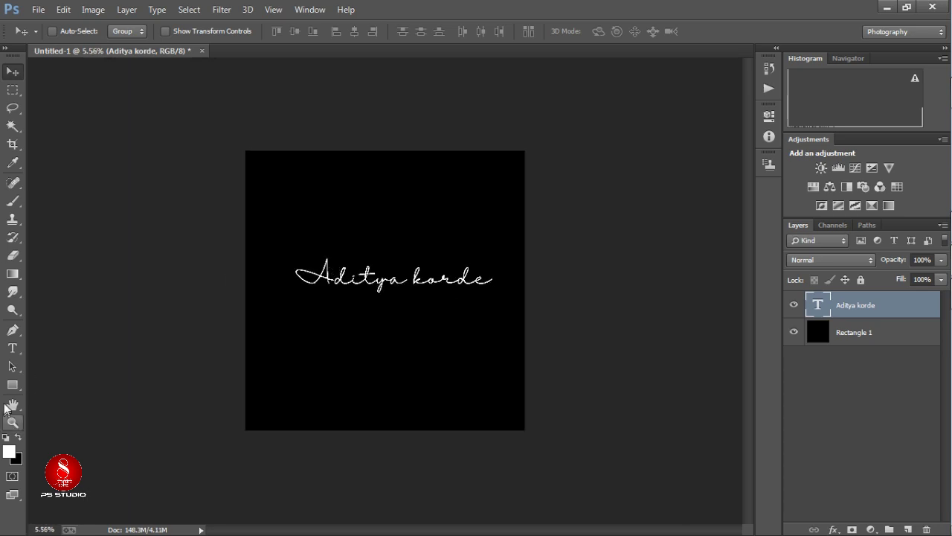
{"action": "left_click_drag", "start_coordinate": [369, 287], "coordinate": [358, 283]}
{"action": "scroll", "coordinate": [361, 284], "scroll_direction": "up", "scroll_amount": 3}
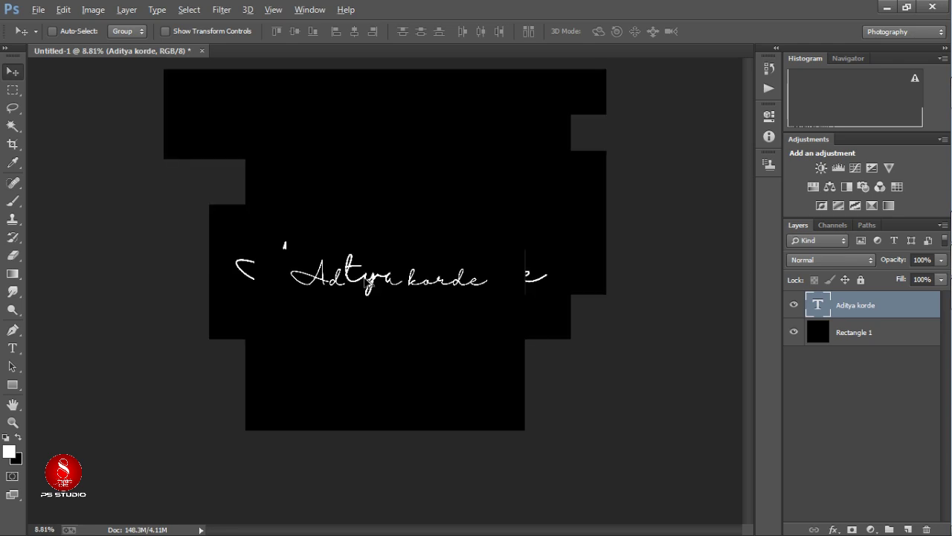
{"action": "left_click_drag", "start_coordinate": [375, 286], "coordinate": [372, 297]}
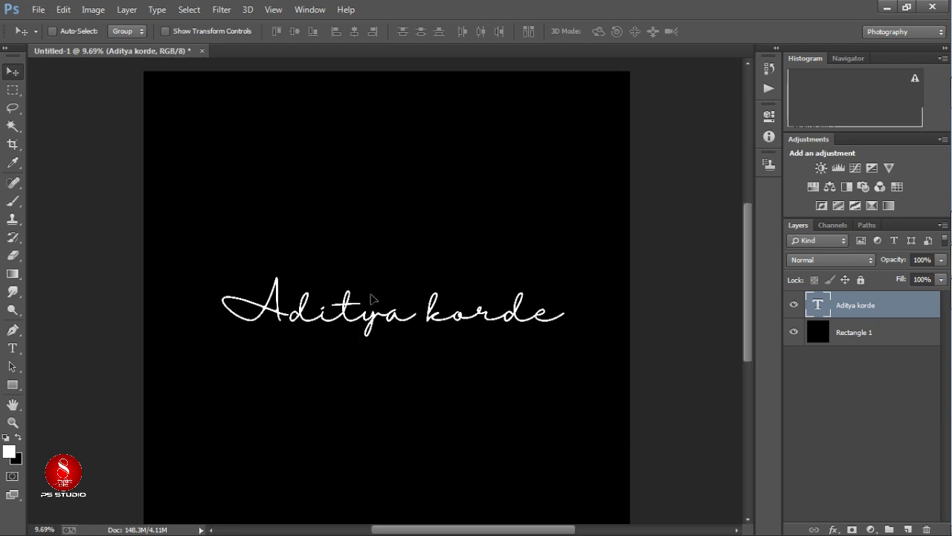
{"action": "scroll", "coordinate": [372, 298], "scroll_direction": "down", "scroll_amount": 3}
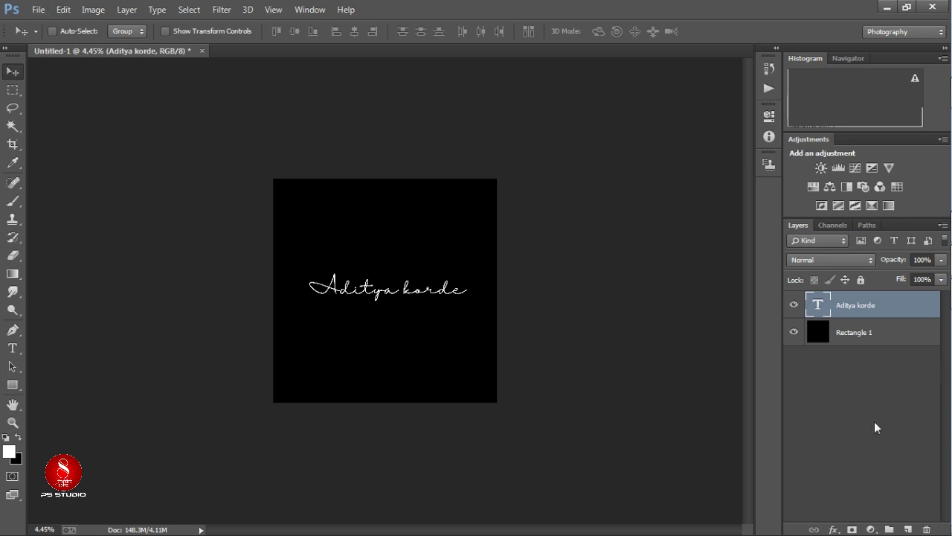
Draw a thin white rectangle line under the name on a new layer.
{"action": "left_click", "coordinate": [908, 529]}
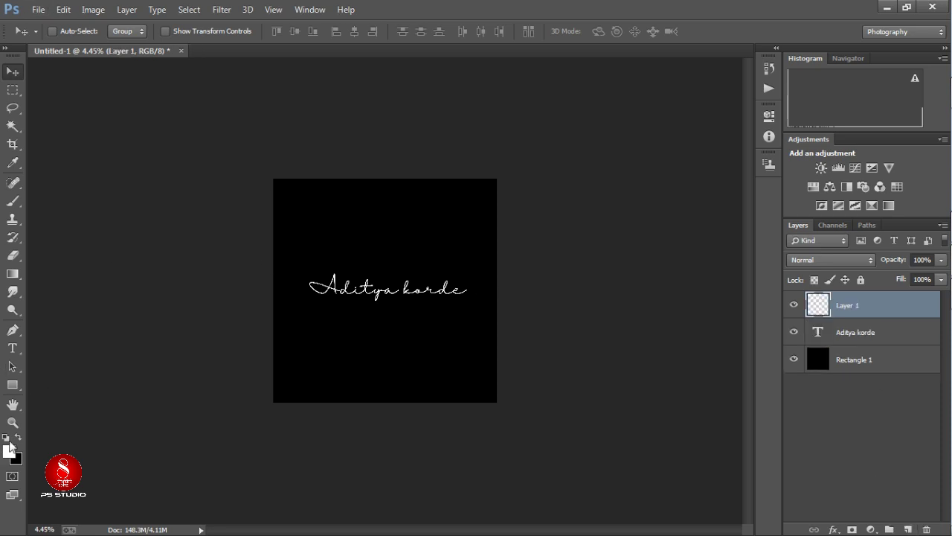
{"action": "left_click", "coordinate": [12, 385]}
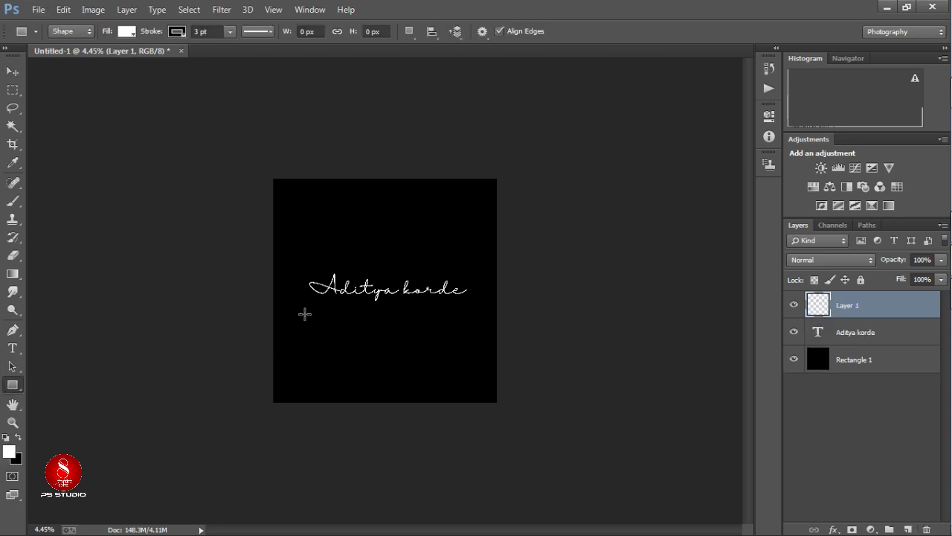
{"action": "left_click_drag", "start_coordinate": [318, 312], "coordinate": [391, 311]}
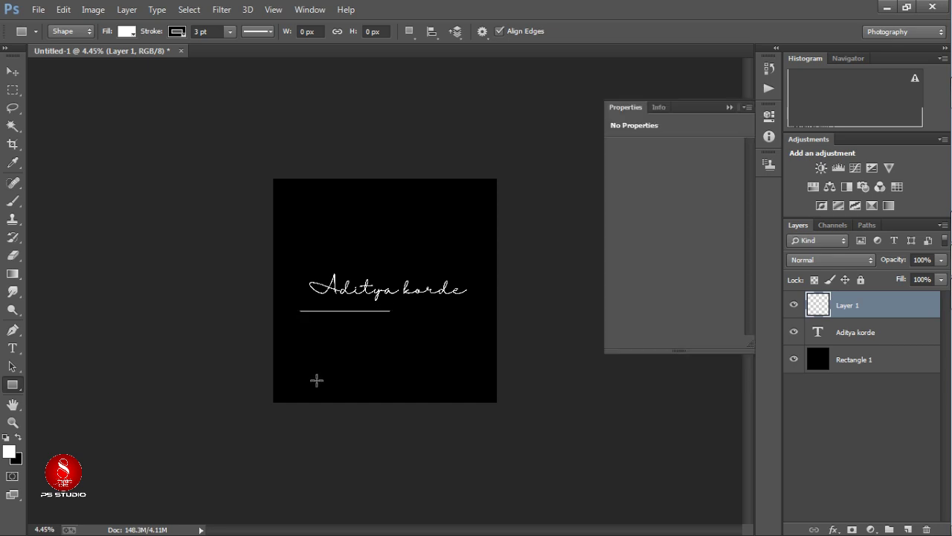
{"action": "left_click", "coordinate": [731, 107]}
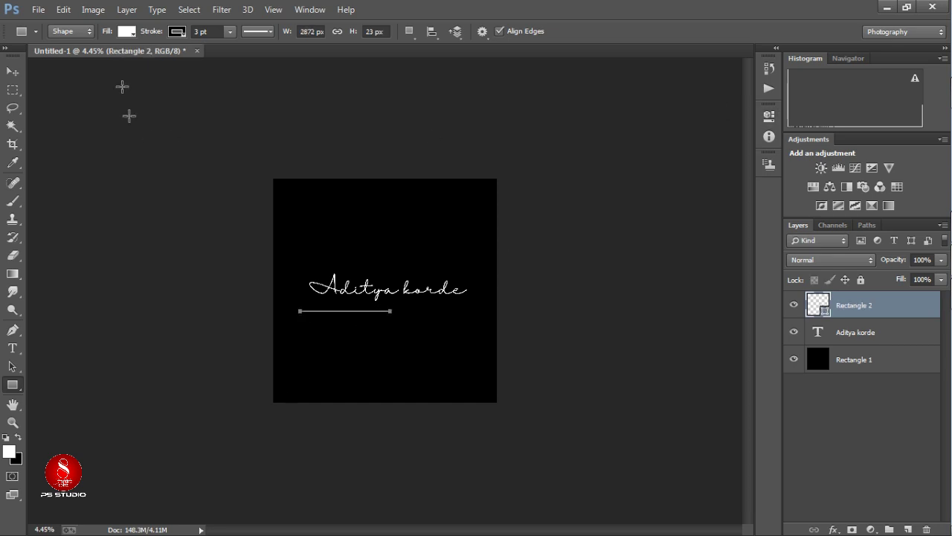
{"action": "left_click", "coordinate": [12, 71]}
{"action": "scroll", "coordinate": [408, 328], "scroll_direction": "up", "scroll_amount": 3}
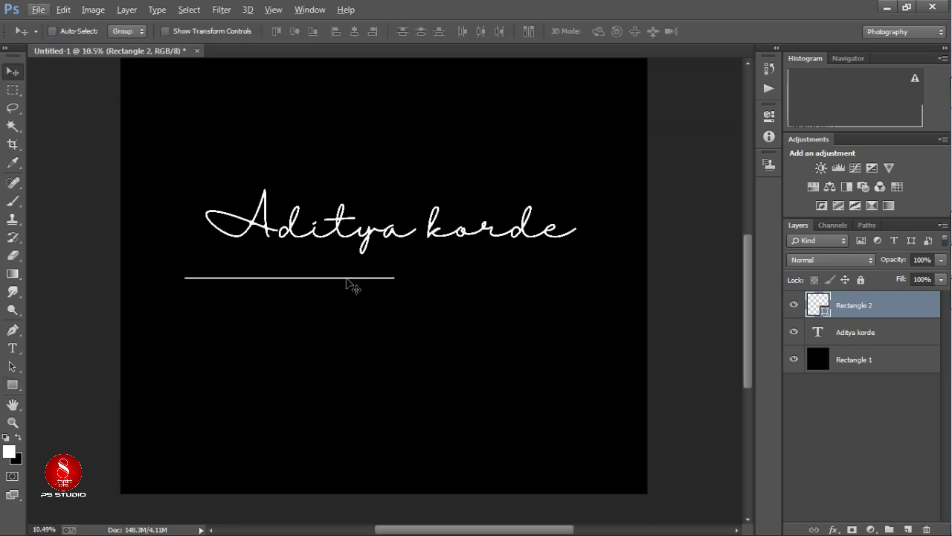
{"action": "mouse_move", "coordinate": [347, 283]}
{"action": "left_mouse_down"}
{"action": "mouse_move", "coordinate": [366, 272]}
{"action": "mouse_move", "coordinate": [352, 274]}
{"action": "left_mouse_up"}
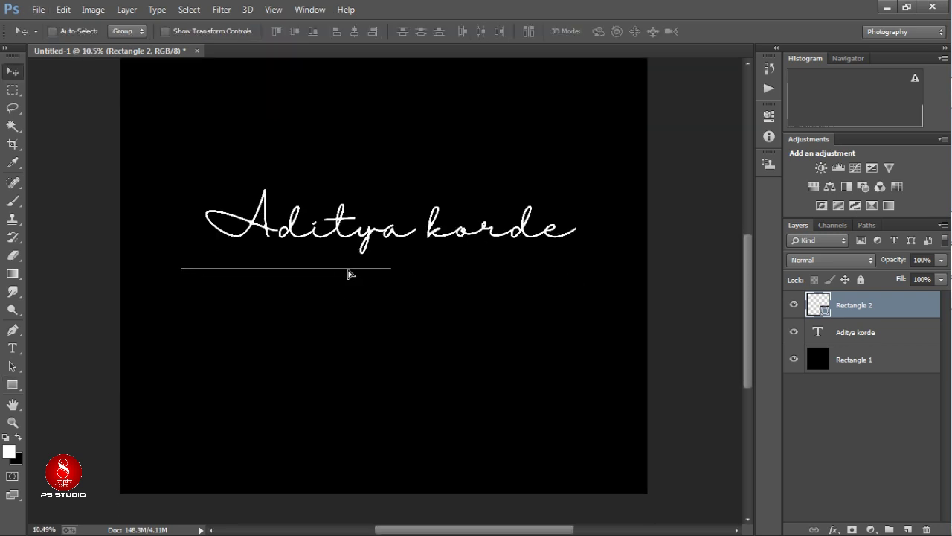
Stretch the underline to the right with Free Transform and nudge it right.
{"action": "key", "text": "ctrl+t"}
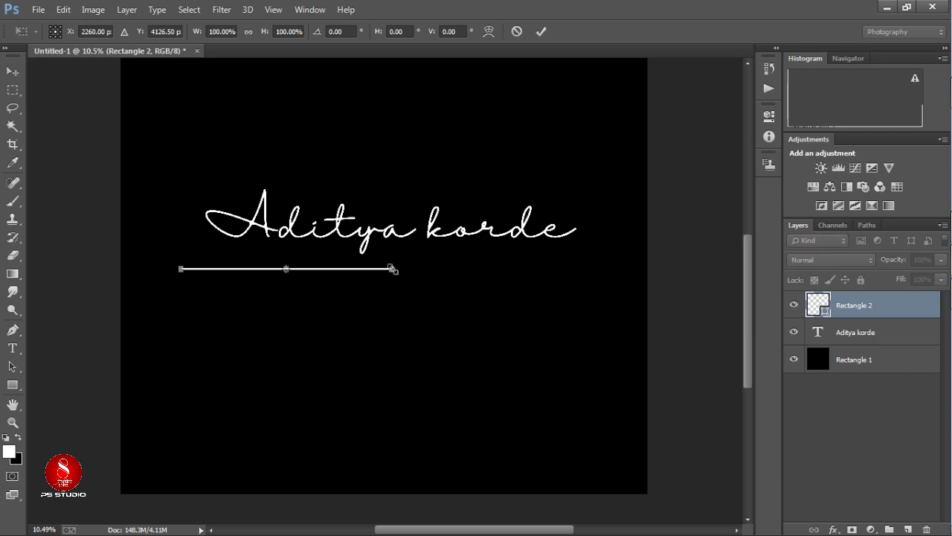
{"action": "left_click_drag", "start_coordinate": [393, 269], "coordinate": [584, 260]}
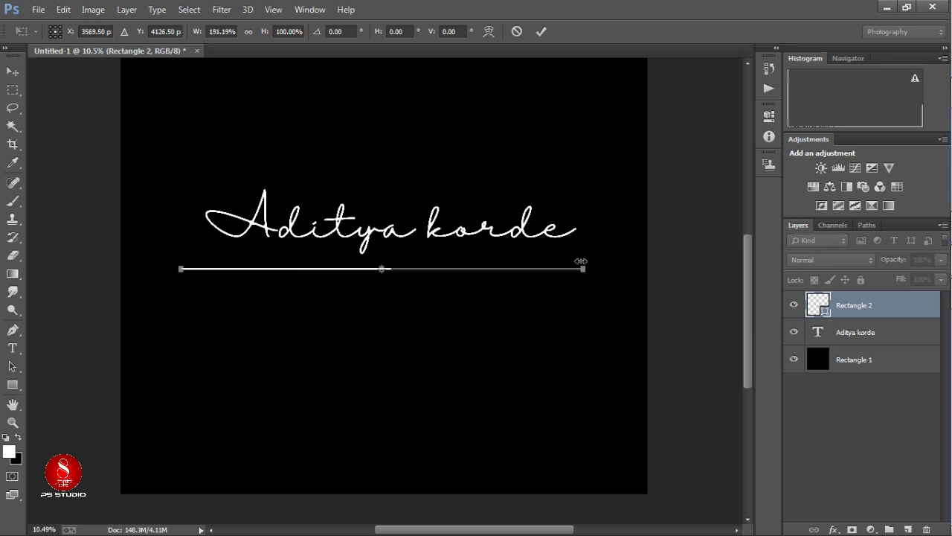
{"action": "left_click", "coordinate": [541, 31]}
{"action": "scroll", "coordinate": [444, 272], "scroll_direction": "up", "scroll_amount": 3}
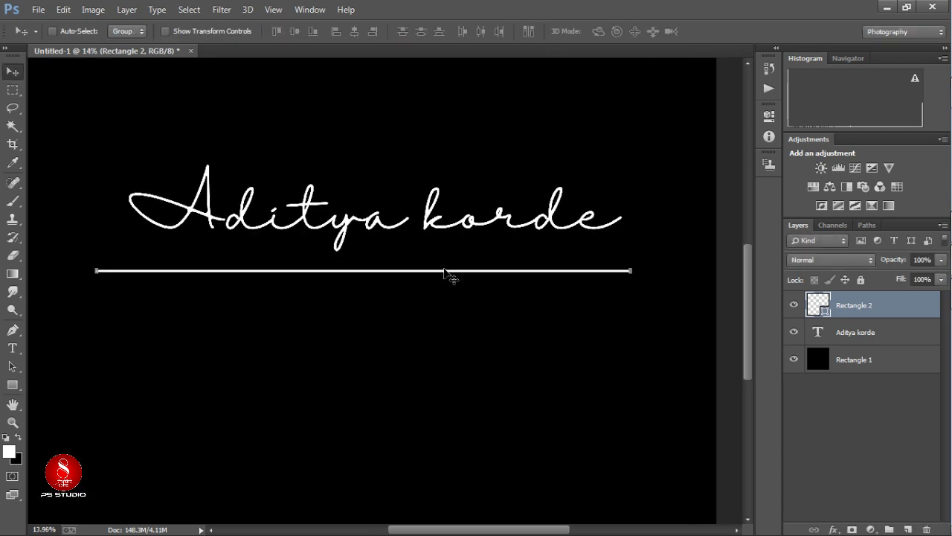
{"action": "left_click_drag", "start_coordinate": [444, 273], "coordinate": [450, 273]}
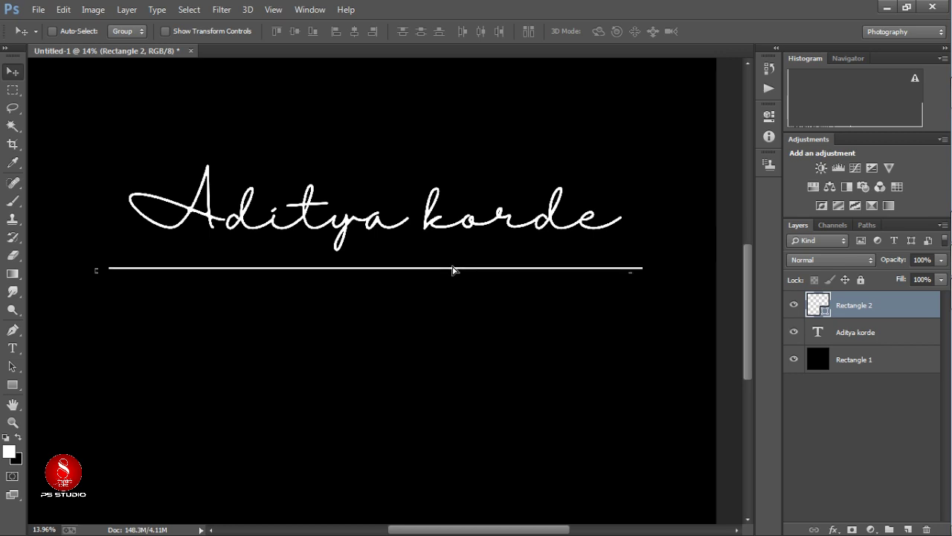
Widen both ends of the underline so it reaches past the signature.
{"action": "key", "text": "ctrl+t"}
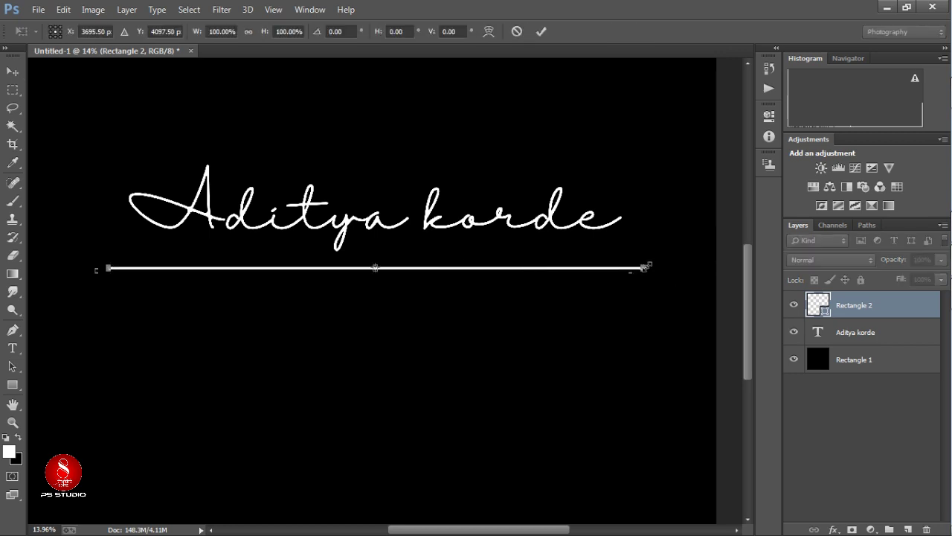
{"action": "left_click_drag", "start_coordinate": [648, 268], "coordinate": [669, 267]}
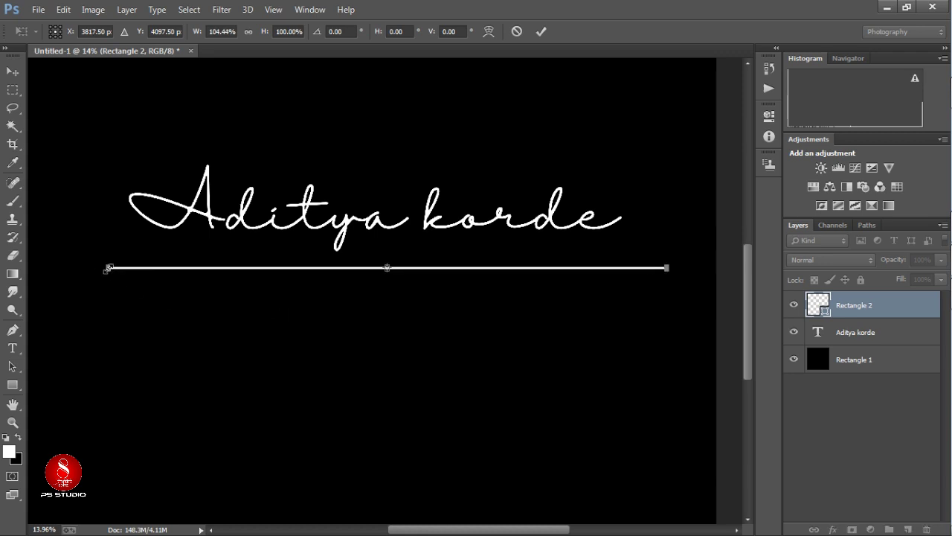
{"action": "scroll", "coordinate": [108, 267], "scroll_direction": "up", "scroll_amount": 3}
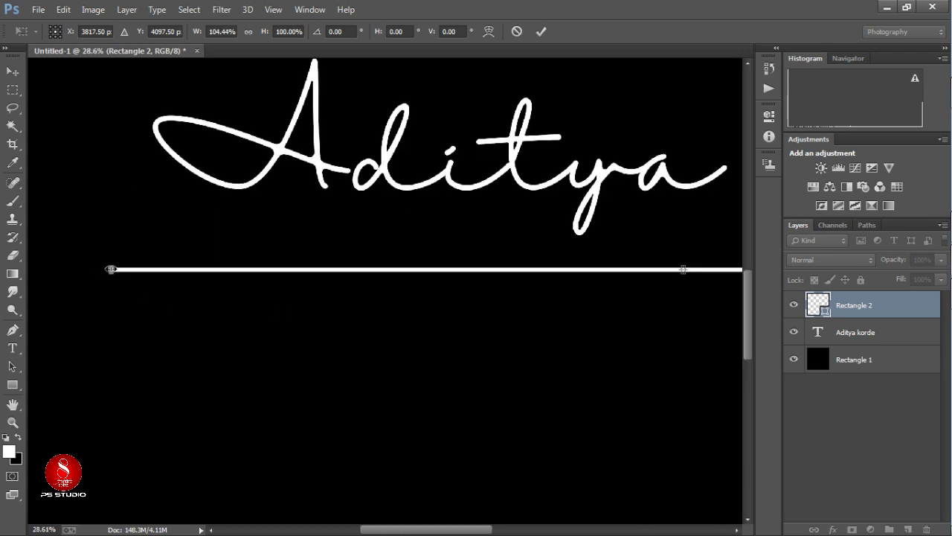
{"action": "left_click_drag", "start_coordinate": [110, 268], "coordinate": [66, 269]}
{"action": "left_click", "coordinate": [541, 32]}
{"action": "scroll", "coordinate": [547, 53], "scroll_direction": "down", "scroll_amount": 1}
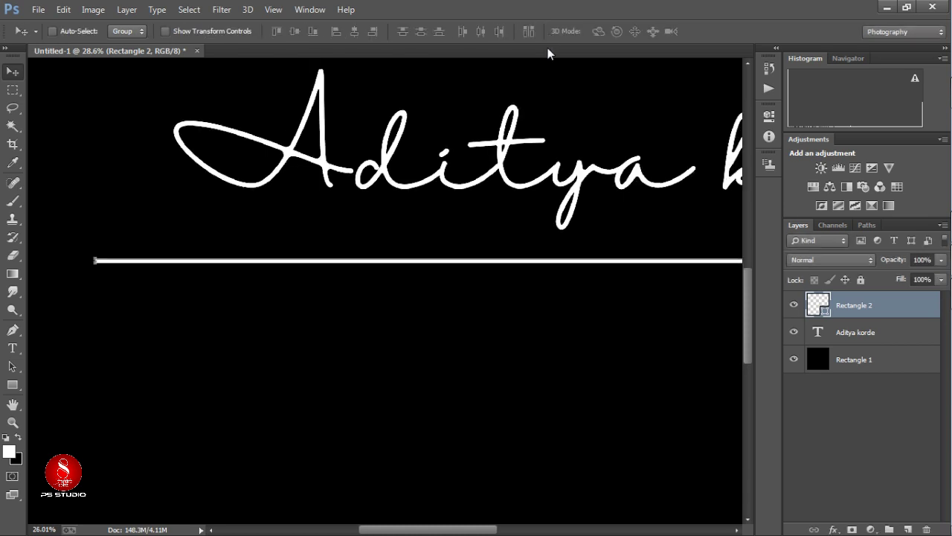
{"action": "scroll", "coordinate": [548, 53], "scroll_direction": "down", "scroll_amount": 5}
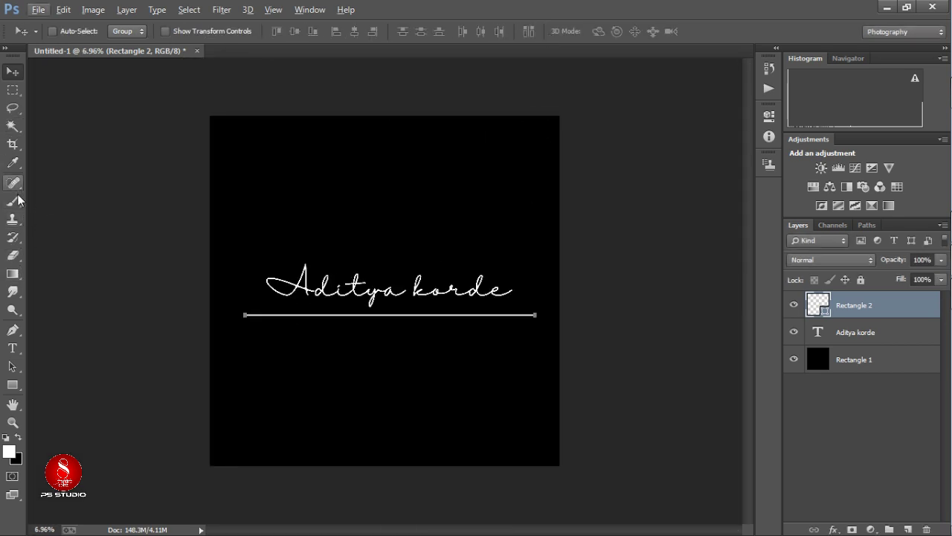
Set up a hard round Brush on a new empty layer for the dot.
{"action": "left_click", "coordinate": [15, 201]}
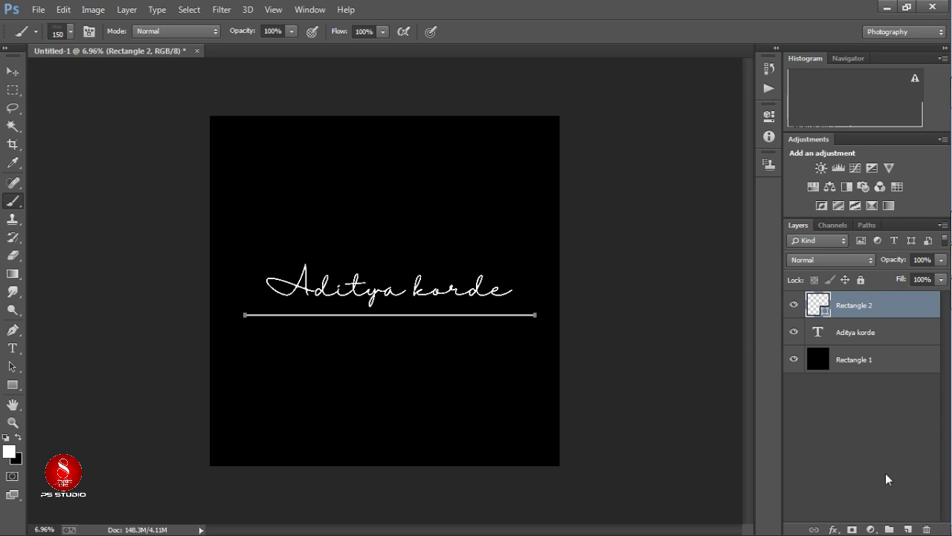
{"action": "left_click", "coordinate": [907, 529]}
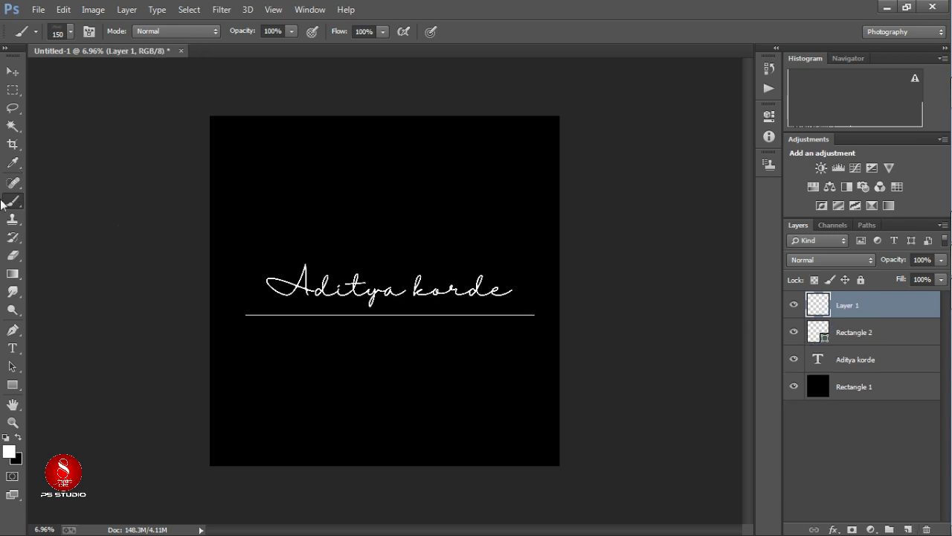
{"action": "scroll", "coordinate": [247, 334], "scroll_direction": "up", "scroll_amount": 3}
{"action": "right_click", "coordinate": [176, 319]}
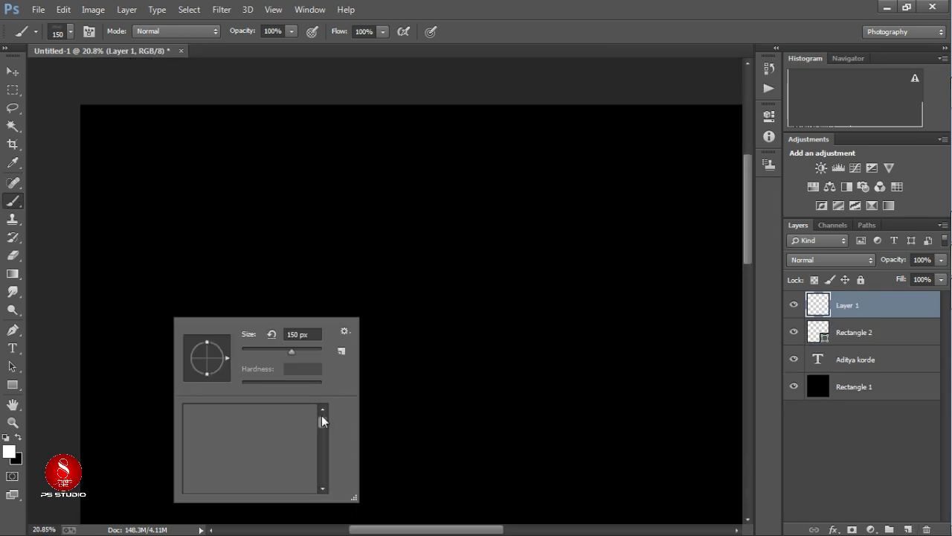
{"action": "left_click", "coordinate": [217, 415]}
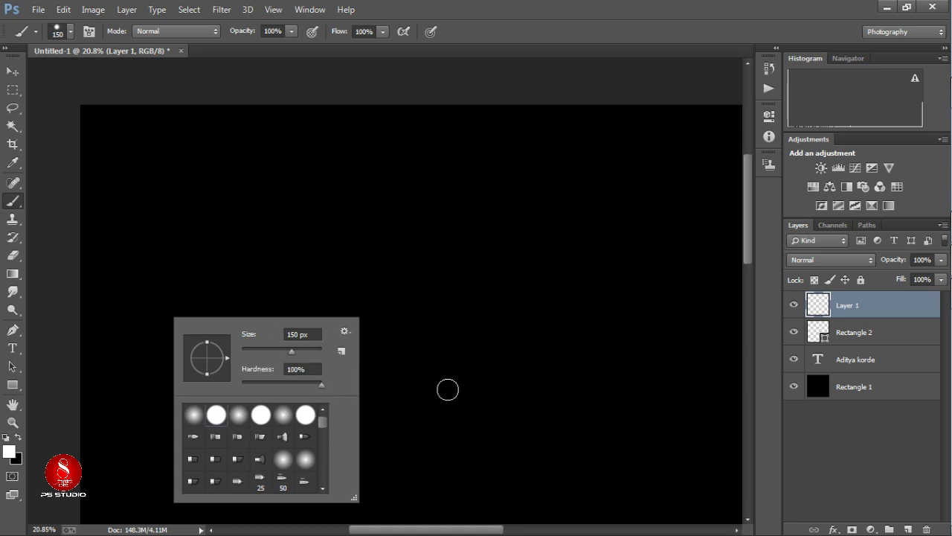
{"action": "scroll", "coordinate": [435, 381], "scroll_direction": "down", "scroll_amount": 1}
{"action": "scroll", "coordinate": [435, 381], "scroll_direction": "down", "scroll_amount": 6}
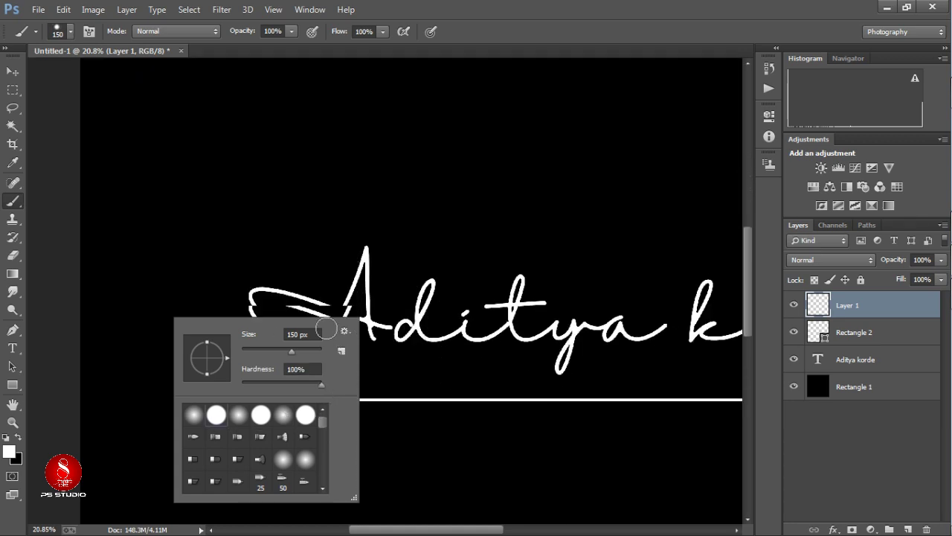
{"action": "scroll", "coordinate": [171, 223], "scroll_direction": "down", "scroll_amount": 6}
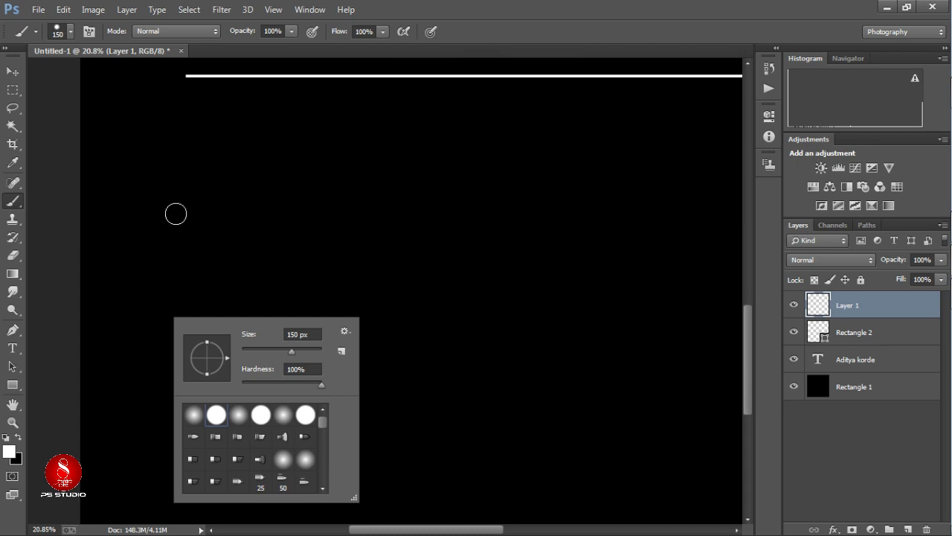
{"action": "scroll", "coordinate": [176, 215], "scroll_direction": "up", "scroll_amount": 6}
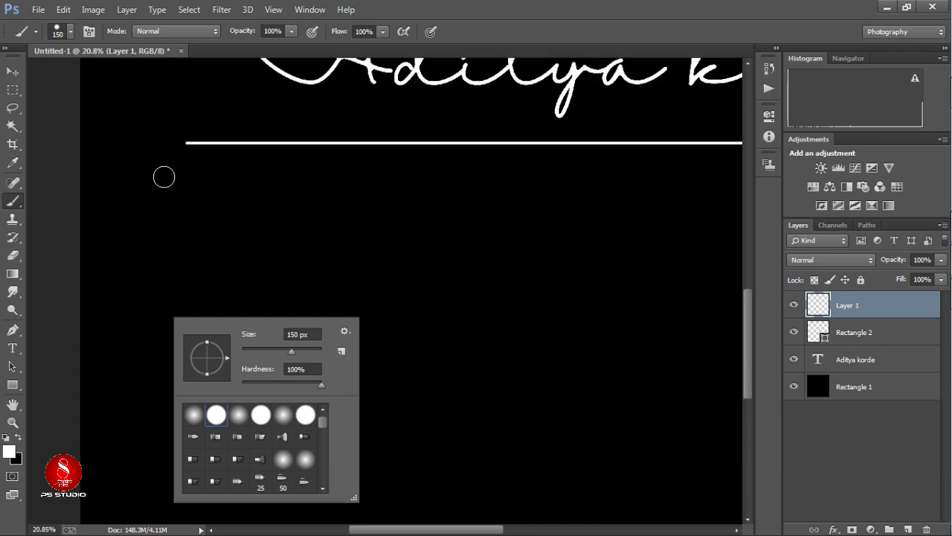
Paint a white dot at the underline's left end, redoing it once.
{"action": "left_click", "coordinate": [179, 148]}
{"action": "left_click", "coordinate": [181, 145]}
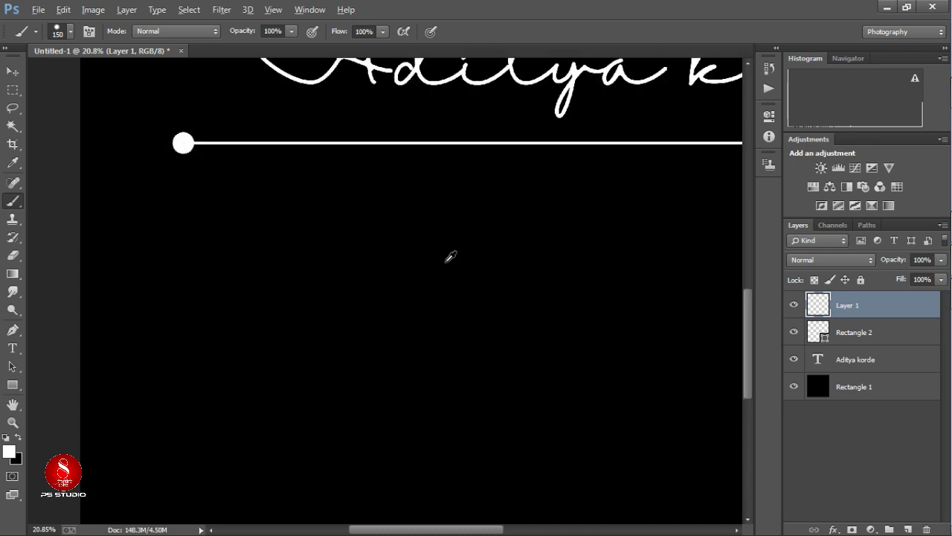
{"action": "key", "text": "ctrl+minus"}
{"action": "key", "text": "ctrl+minus"}
{"action": "key", "text": "ctrl+minus"}
{"action": "key", "text": "ctrl+z"}
{"action": "scroll", "coordinate": [149, 314], "scroll_direction": "up", "scroll_amount": 5}
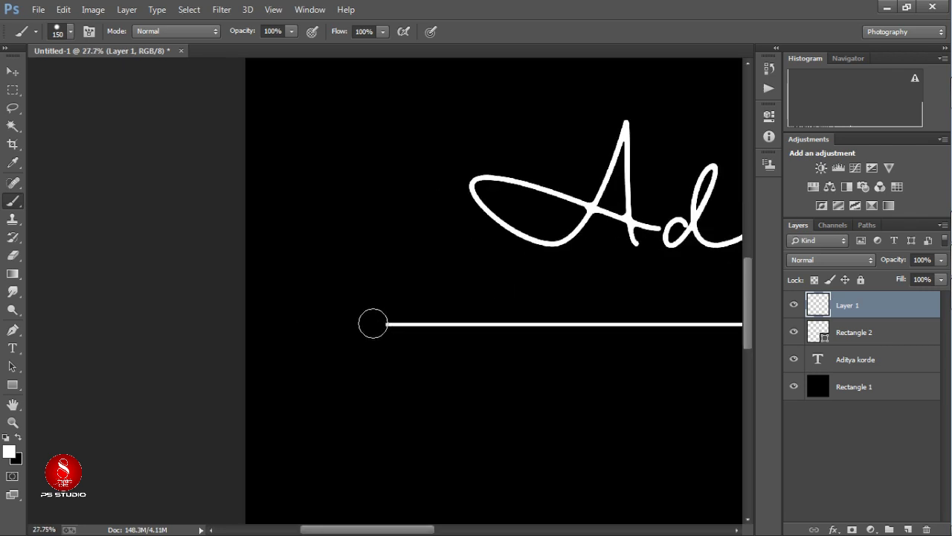
{"action": "left_click", "coordinate": [372, 324]}
{"action": "scroll", "coordinate": [373, 323], "scroll_direction": "down", "scroll_amount": 5}
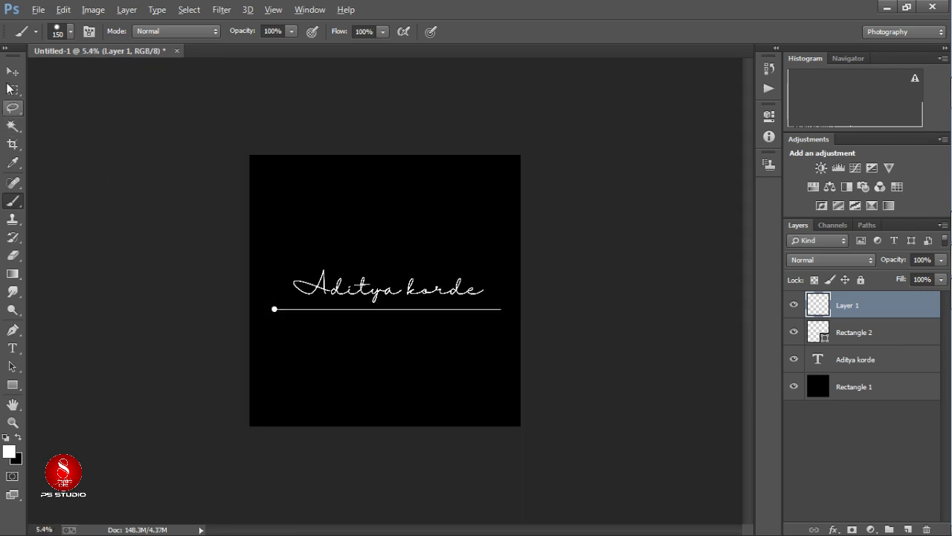
{"action": "left_click", "coordinate": [11, 71]}
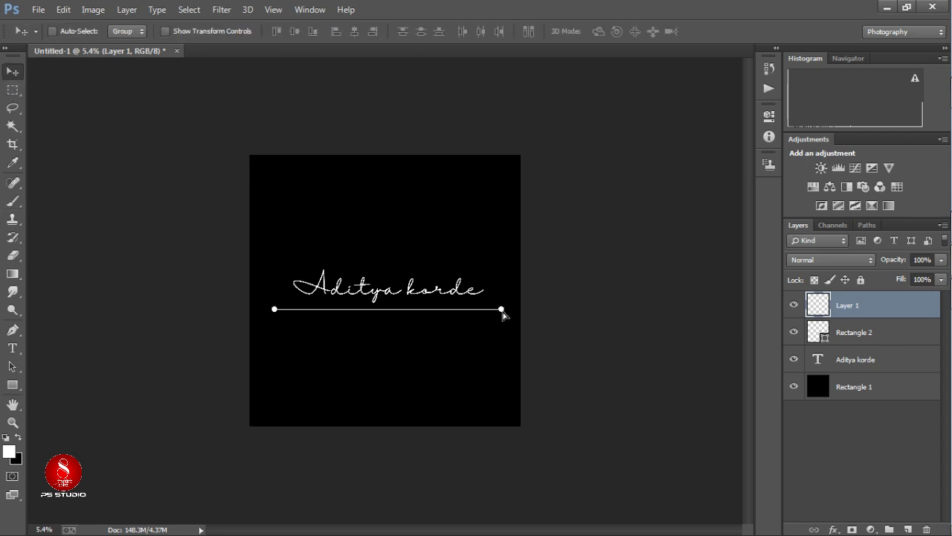
Duplicate the dot layer with Ctrl+J to make Layer 1 copy for the right end.
{"action": "key", "text": "ctrl+j"}
{"action": "scroll", "coordinate": [502, 314], "scroll_direction": "up", "scroll_amount": 10}
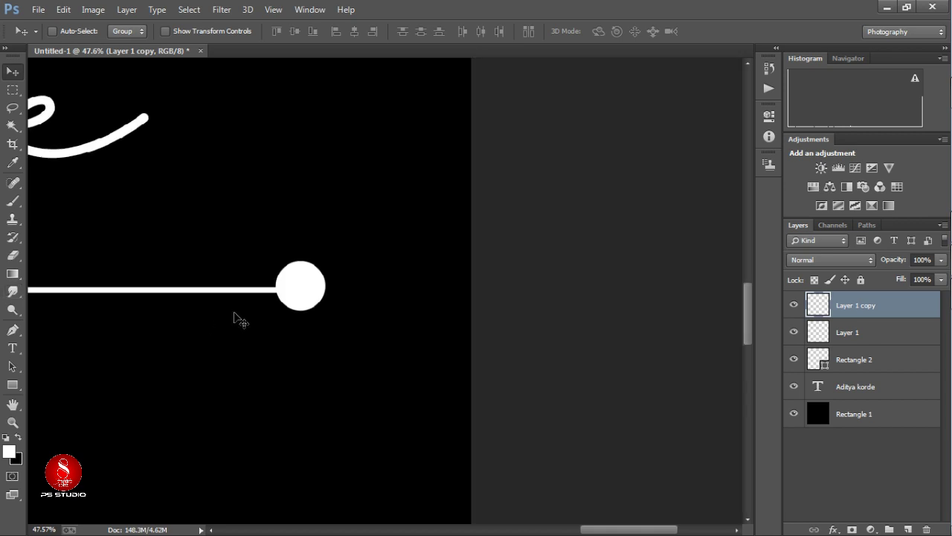
{"action": "scroll", "coordinate": [309, 295], "scroll_direction": "down", "scroll_amount": 4}
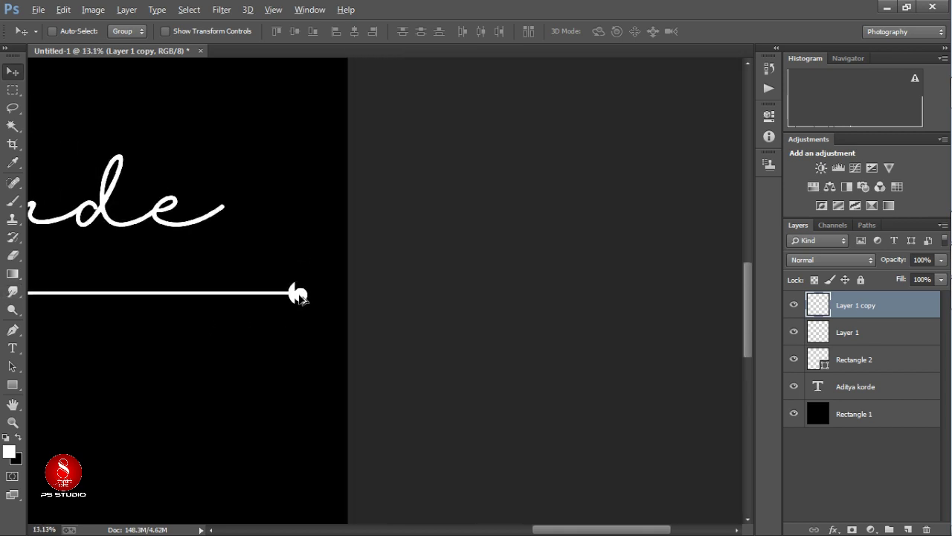
{"action": "scroll", "coordinate": [227, 317], "scroll_direction": "down", "scroll_amount": 4}
{"action": "scroll", "coordinate": [198, 323], "scroll_direction": "up", "scroll_amount": 6}
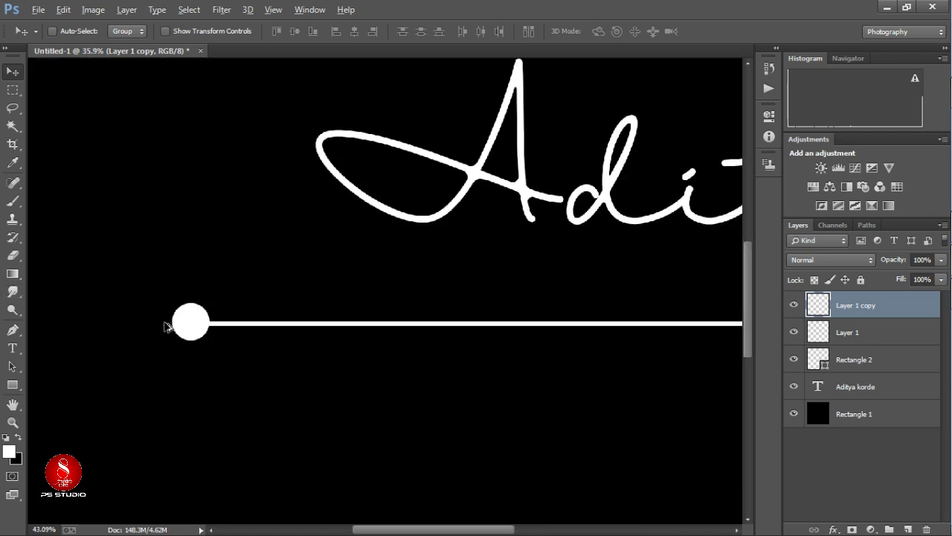
{"action": "scroll", "coordinate": [165, 326], "scroll_direction": "down", "scroll_amount": 7}
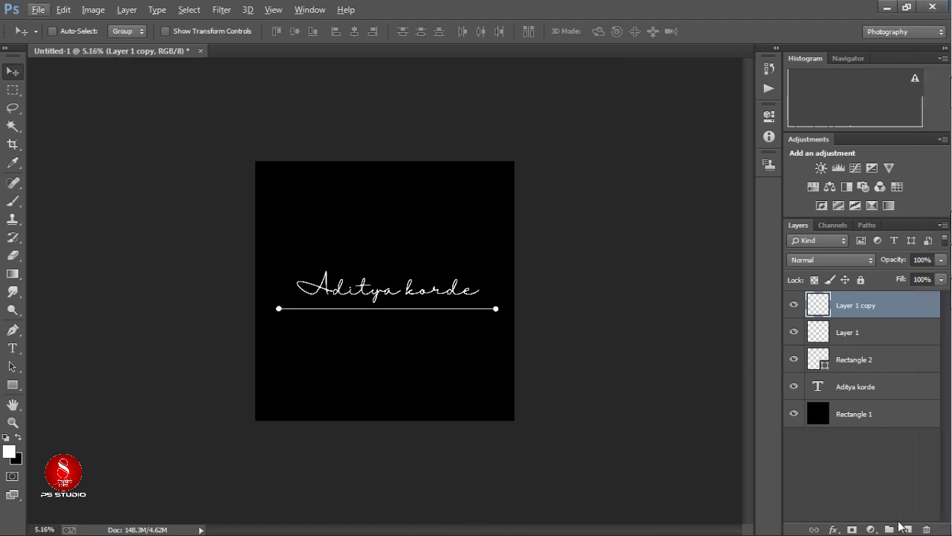
Type PHOTOGRAPHY below the underline, set it in Agency FB, and commit.
{"action": "left_click", "coordinate": [13, 348]}
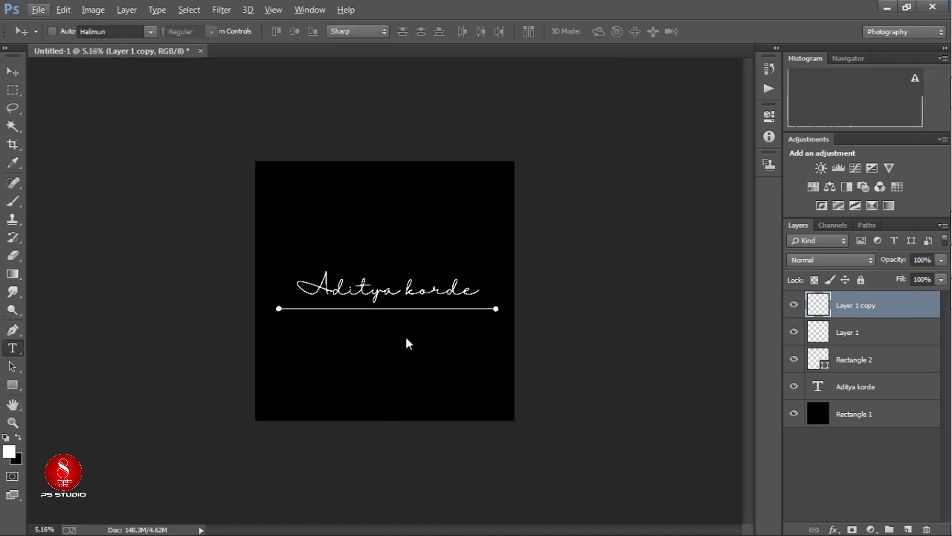
{"action": "left_click", "coordinate": [373, 336]}
{"action": "type", "text": "PHO"}
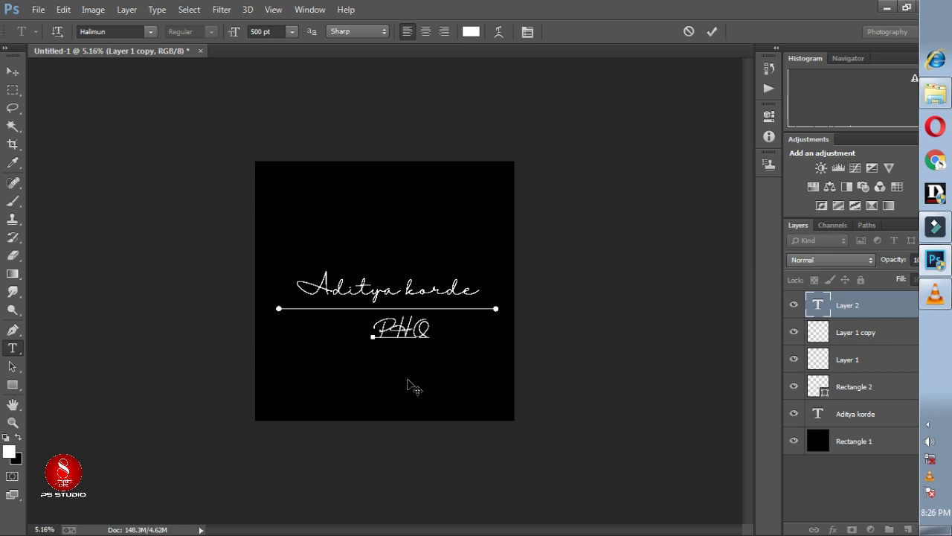
{"action": "type", "text": "TOGRAPHE"}
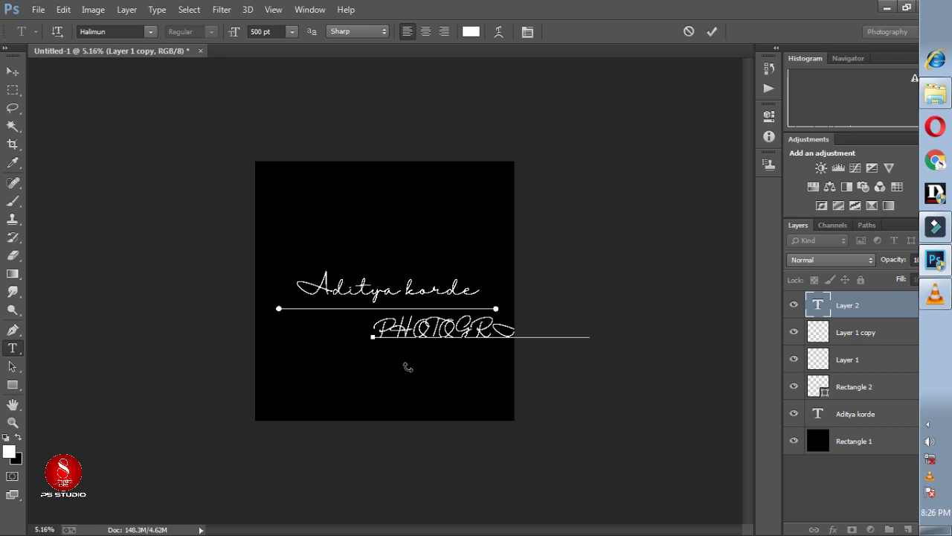
{"action": "key", "text": "ctrl+a"}
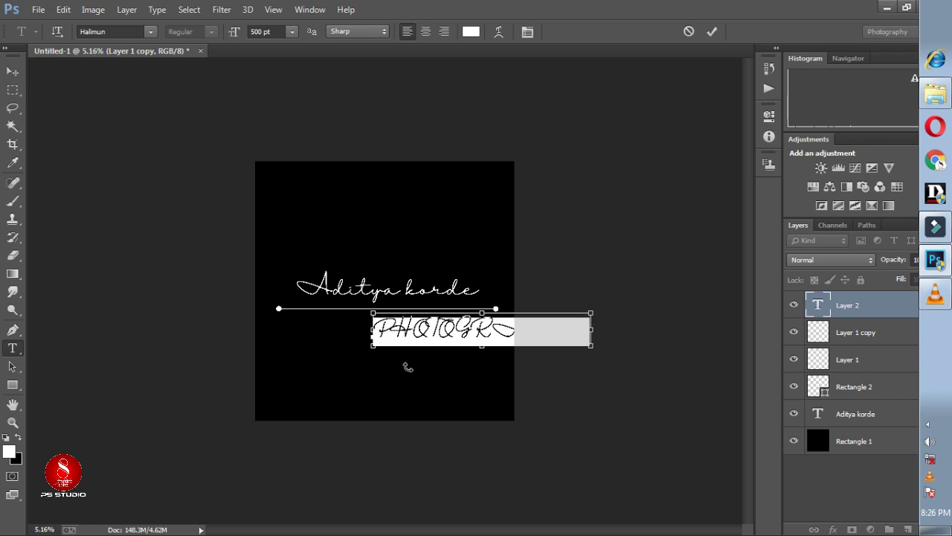
{"action": "left_click", "coordinate": [151, 32]}
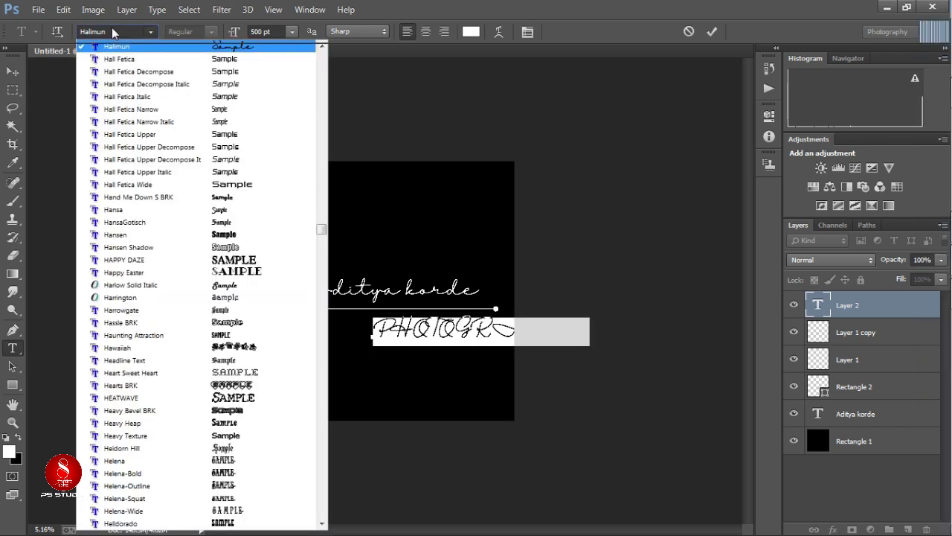
{"action": "left_click", "coordinate": [113, 30]}
{"action": "type", "text": "A"}
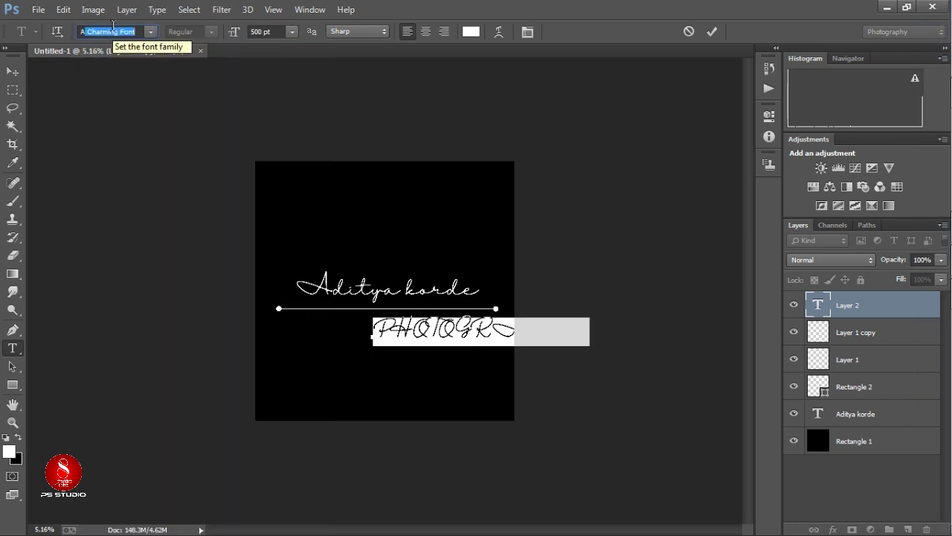
{"action": "type", "text": "gency FB"}
{"action": "key", "text": "Return"}
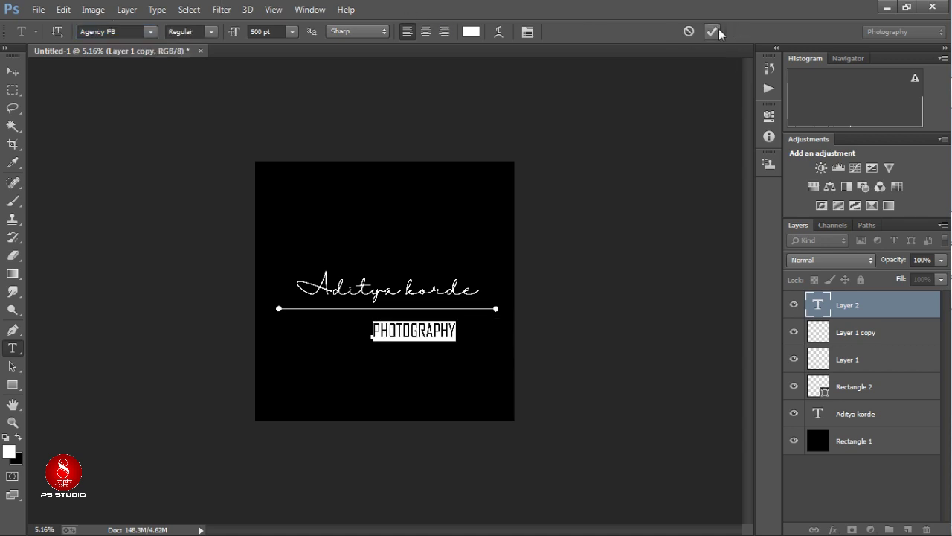
{"action": "left_click", "coordinate": [11, 72]}
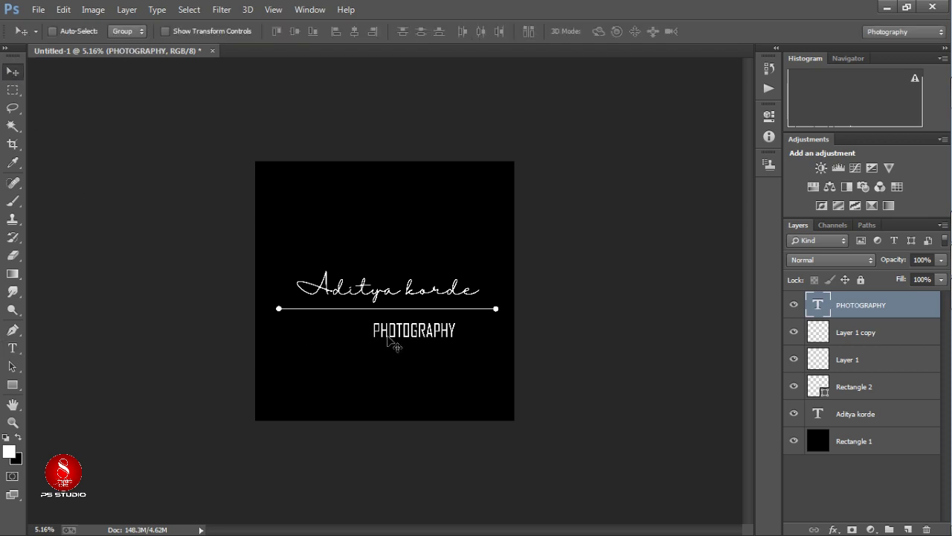
Centre PHOTOGRAPHY under the line and enlarge it to about 117%.
{"action": "left_click_drag", "start_coordinate": [388, 340], "coordinate": [352, 338]}
{"action": "scroll", "coordinate": [369, 340], "scroll_direction": "up", "scroll_amount": 3}
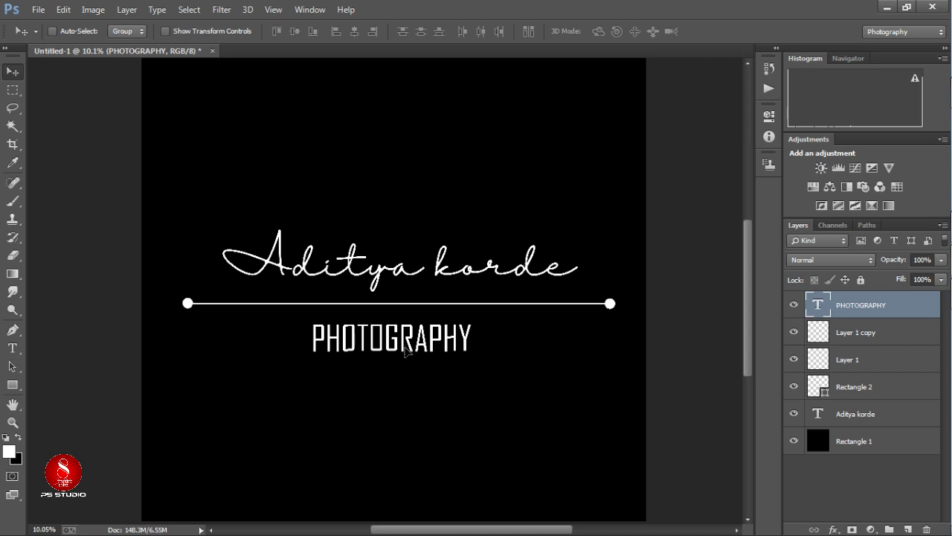
{"action": "key", "text": "ctrl+t"}
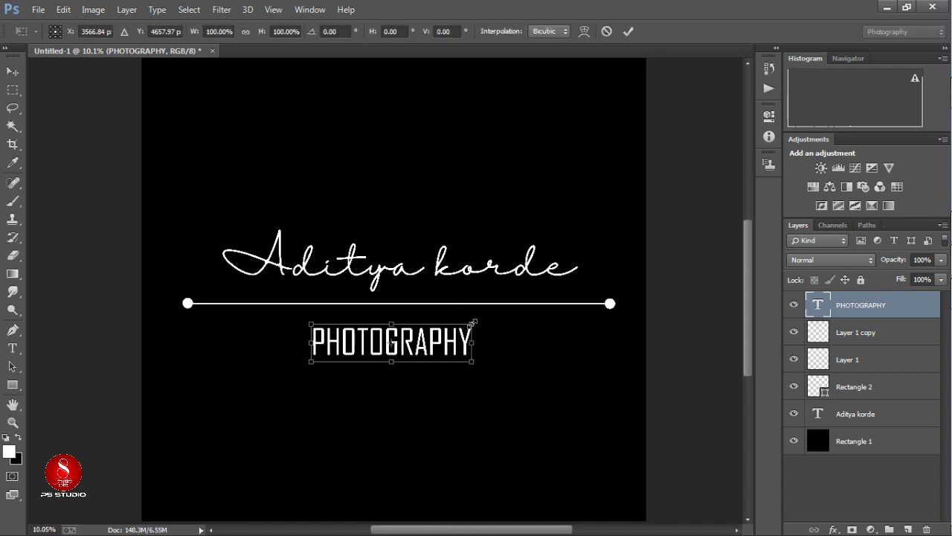
{"action": "left_click_drag", "start_coordinate": [472, 323], "coordinate": [486, 320]}
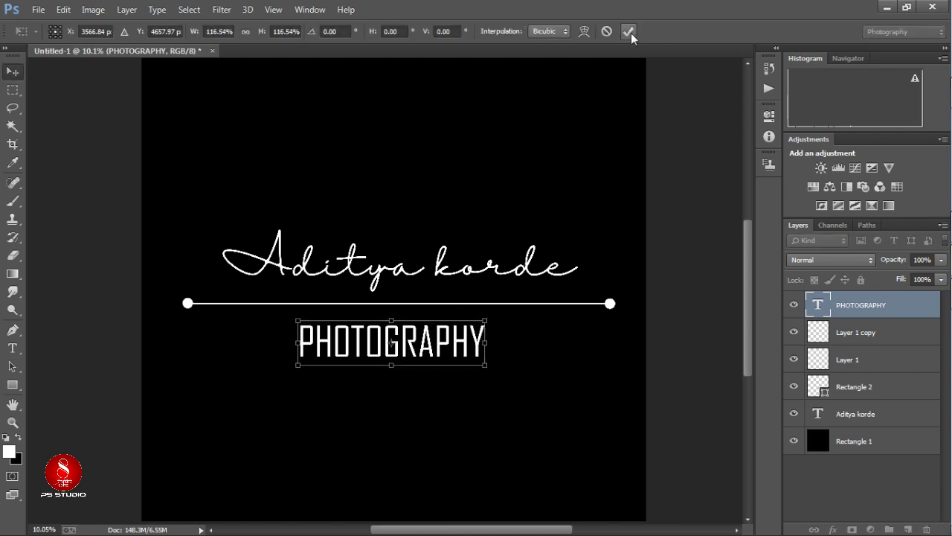
{"action": "key", "text": "Return"}
{"action": "scroll", "coordinate": [435, 354], "scroll_direction": "up", "scroll_amount": 1}
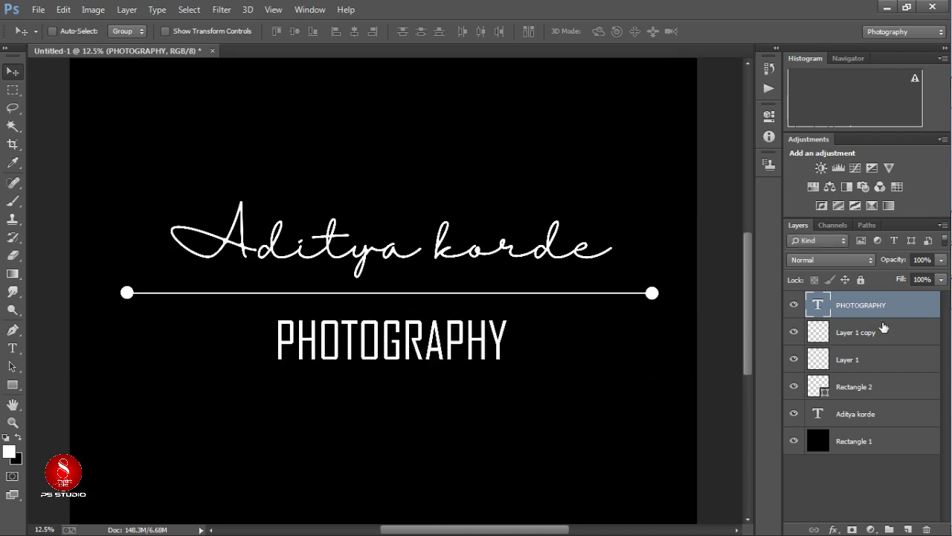
{"action": "left_click", "coordinate": [883, 327]}
{"action": "left_click", "coordinate": [852, 414]}
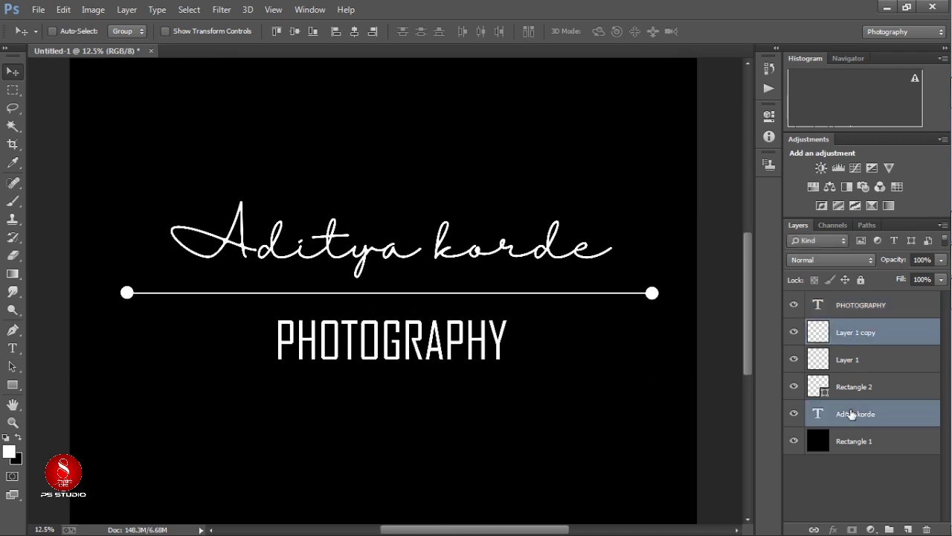
{"action": "key", "text": "ctrl+t"}
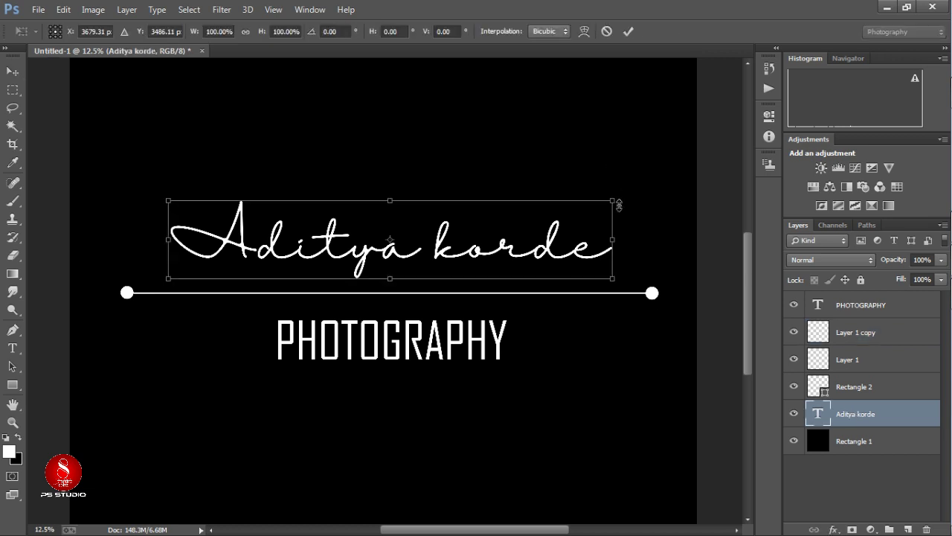
{"action": "left_click_drag", "start_coordinate": [609, 195], "coordinate": [631, 196]}
{"action": "left_click", "coordinate": [629, 32]}
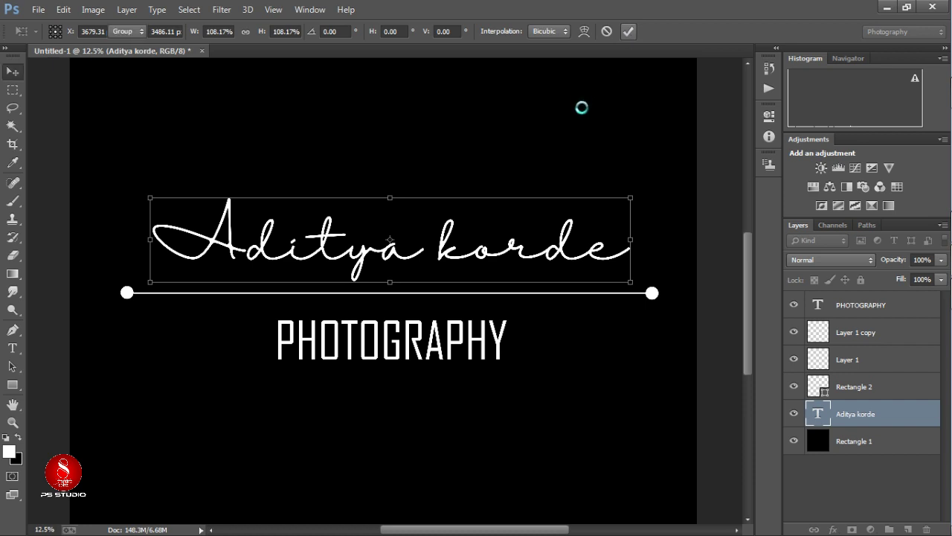
{"action": "scroll", "coordinate": [583, 142], "scroll_direction": "down", "scroll_amount": 3}
{"action": "scroll", "coordinate": [353, 355], "scroll_direction": "up", "scroll_amount": 2}
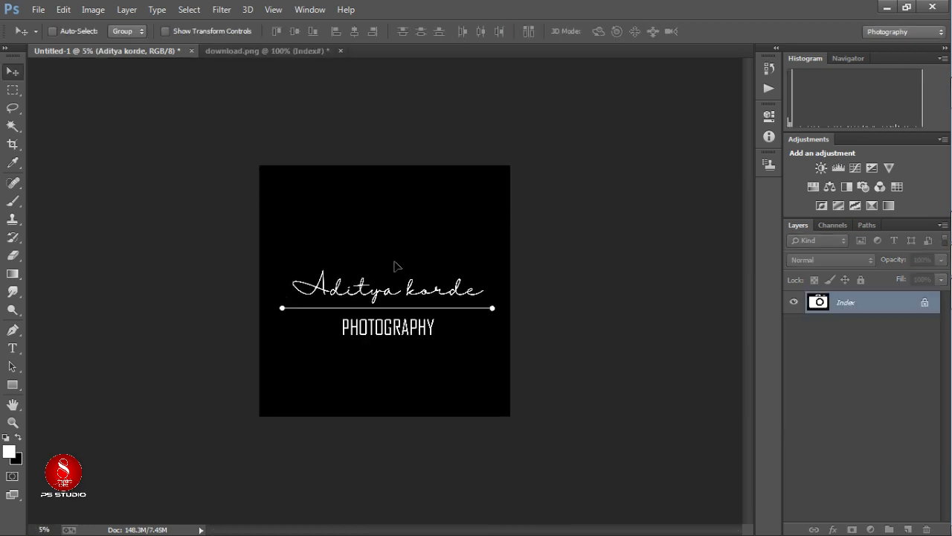
Place download.png as an embedded camera image and scale it to about 2040%.
{"action": "scroll", "coordinate": [476, 308], "scroll_direction": "down", "scroll_amount": 1}
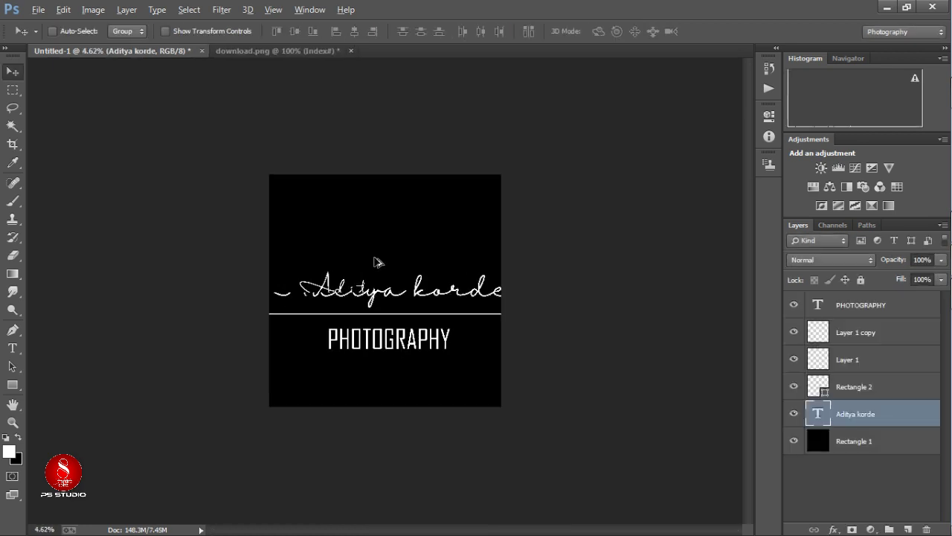
{"action": "left_click", "coordinate": [38, 10]}
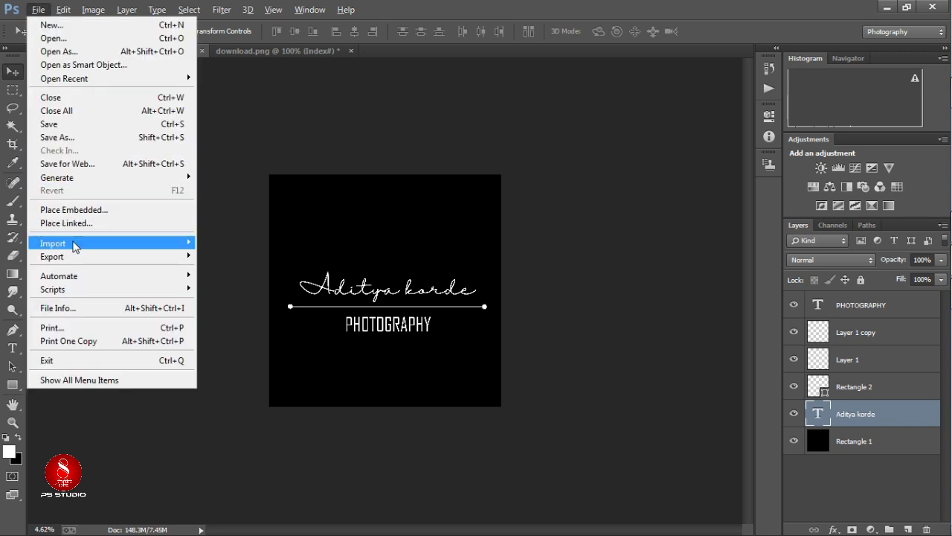
{"action": "left_click", "coordinate": [74, 210]}
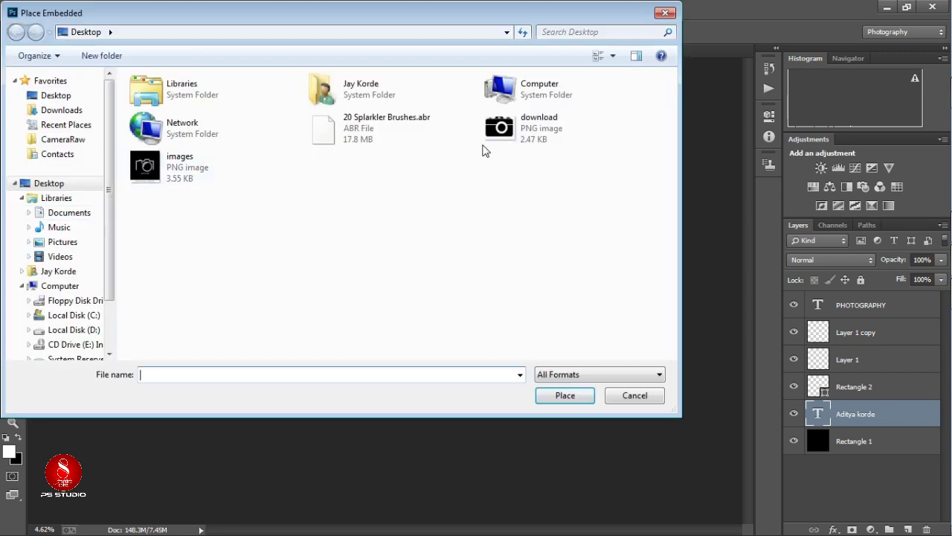
{"action": "left_click", "coordinate": [526, 130]}
{"action": "double_click", "coordinate": [528, 132]}
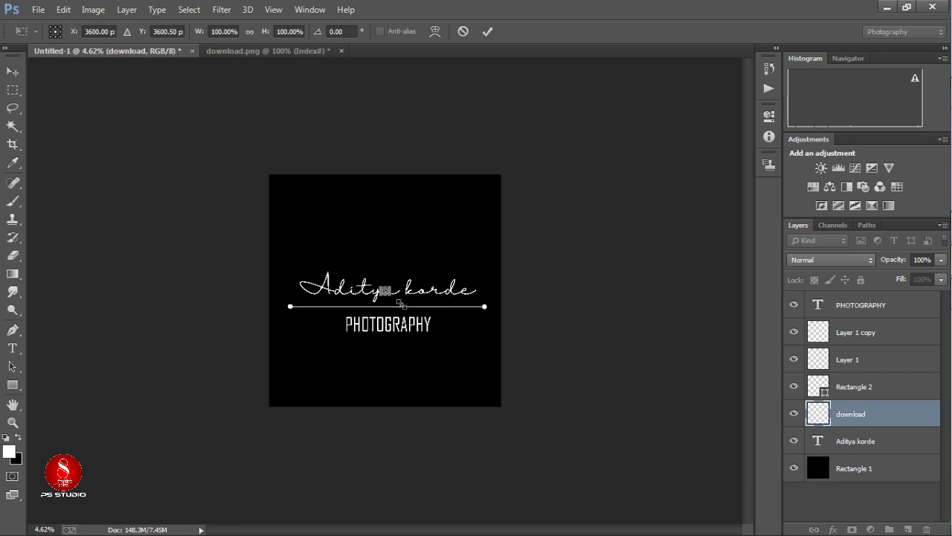
{"action": "left_click_drag", "start_coordinate": [400, 303], "coordinate": [470, 354]}
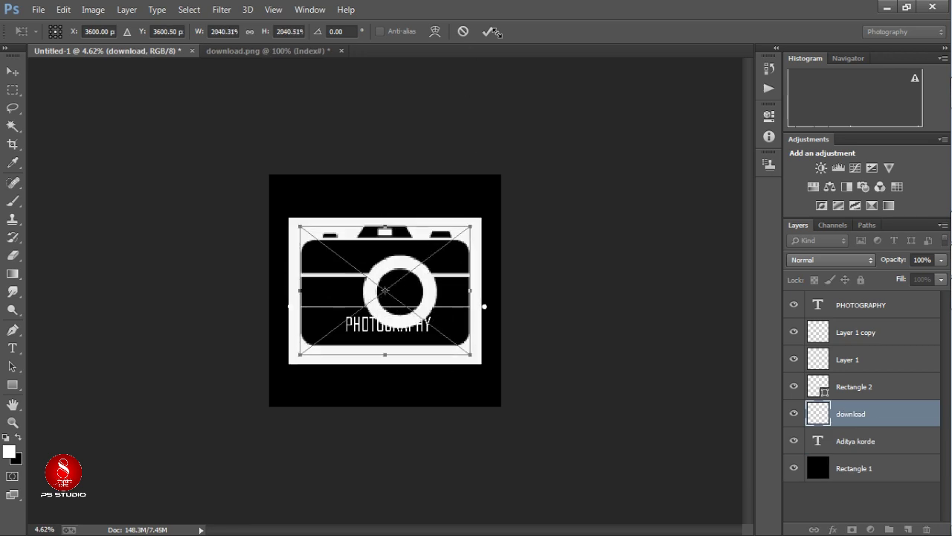
{"action": "left_click", "coordinate": [487, 31]}
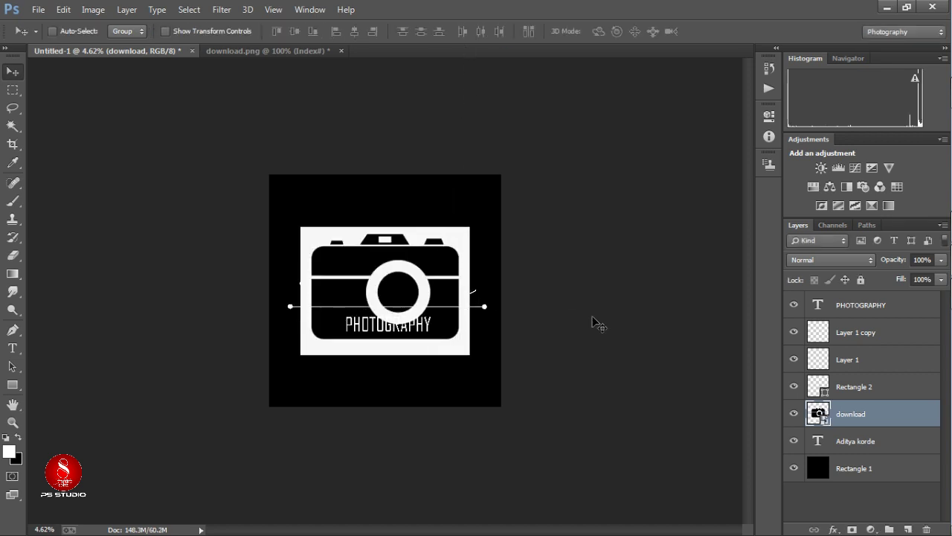
Rasterize the placed camera layer and nudge it up slightly.
{"action": "right_click", "coordinate": [863, 422]}
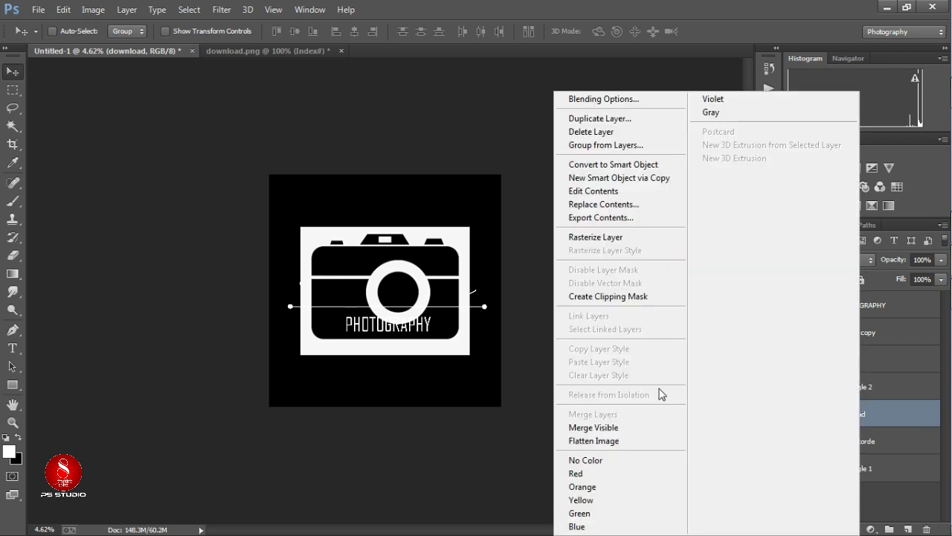
{"action": "left_click", "coordinate": [632, 238]}
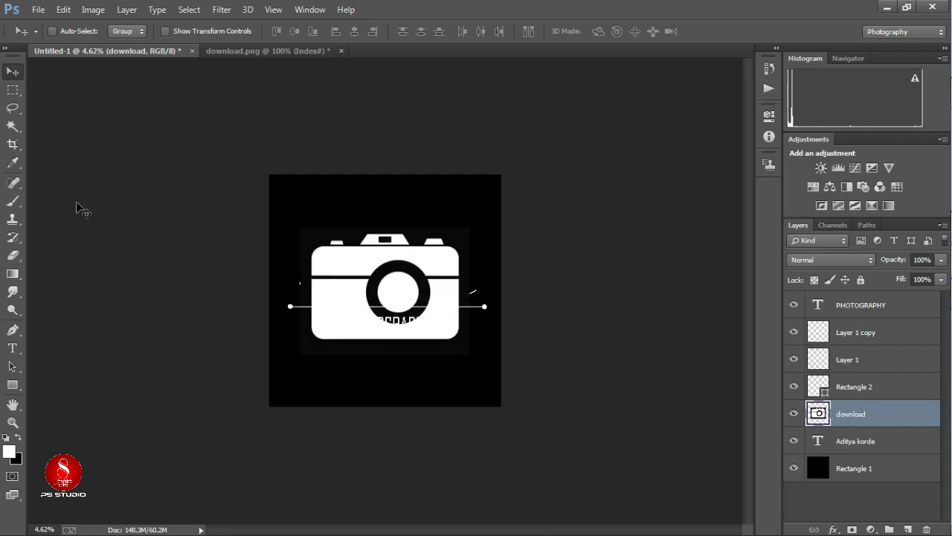
{"action": "key", "text": "Up"}
{"action": "key", "text": "Up"}
{"action": "key", "text": "Up"}
{"action": "key", "text": "Up"}
{"action": "key", "text": "Up"}
{"action": "key", "text": "Up"}
{"action": "key", "text": "Up"}
{"action": "key", "text": "Up"}
{"action": "key", "text": "Up"}
{"action": "key", "text": "Up"}
{"action": "key", "text": "Up"}
{"action": "key", "text": "Up"}
{"action": "key", "text": "Up"}
{"action": "key", "text": "Up"}
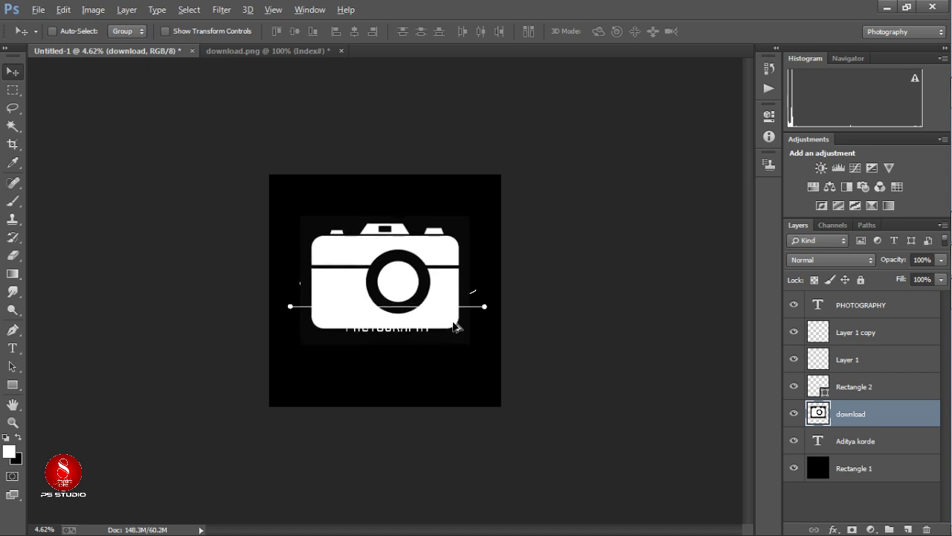
Scale the camera up to about 124% and commit the transform.
{"action": "key", "text": "ctrl+t"}
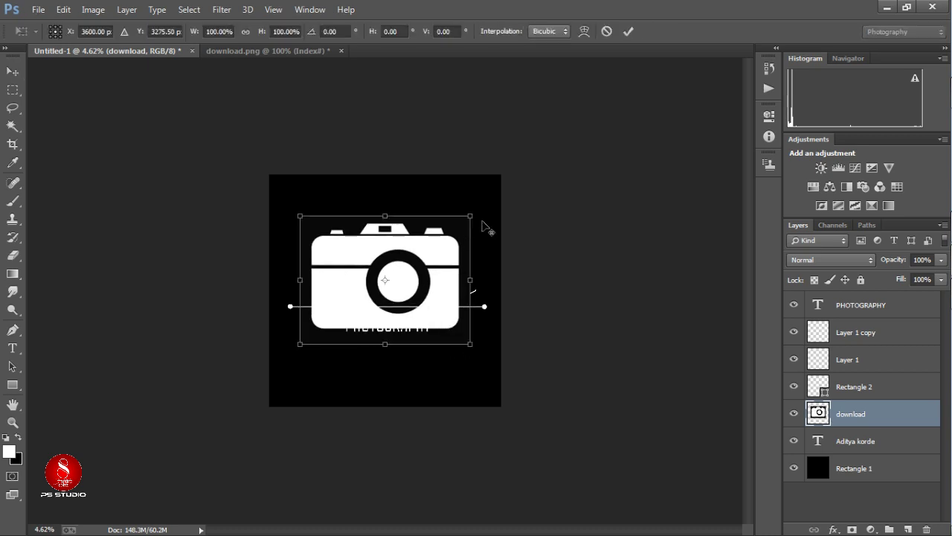
{"action": "left_click_drag", "start_coordinate": [471, 218], "coordinate": [492, 202]}
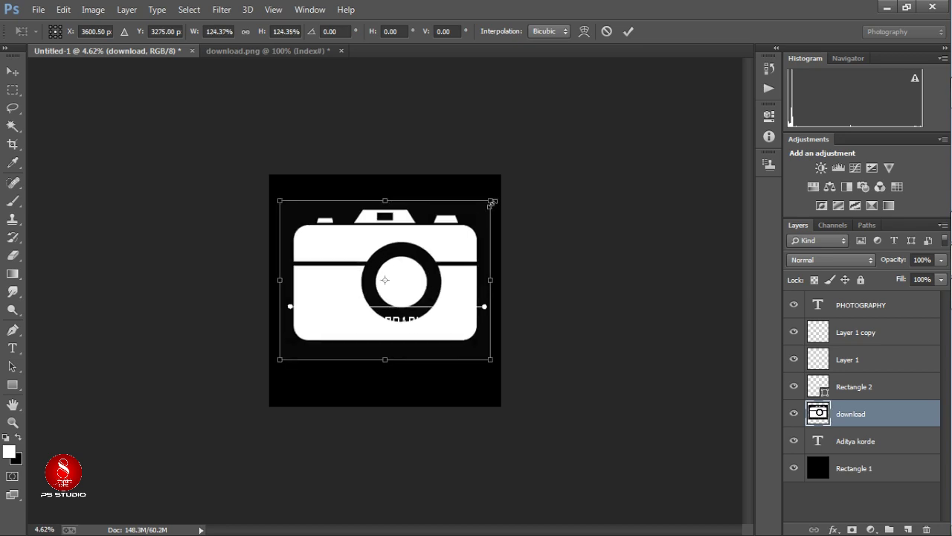
{"action": "left_click", "coordinate": [633, 32]}
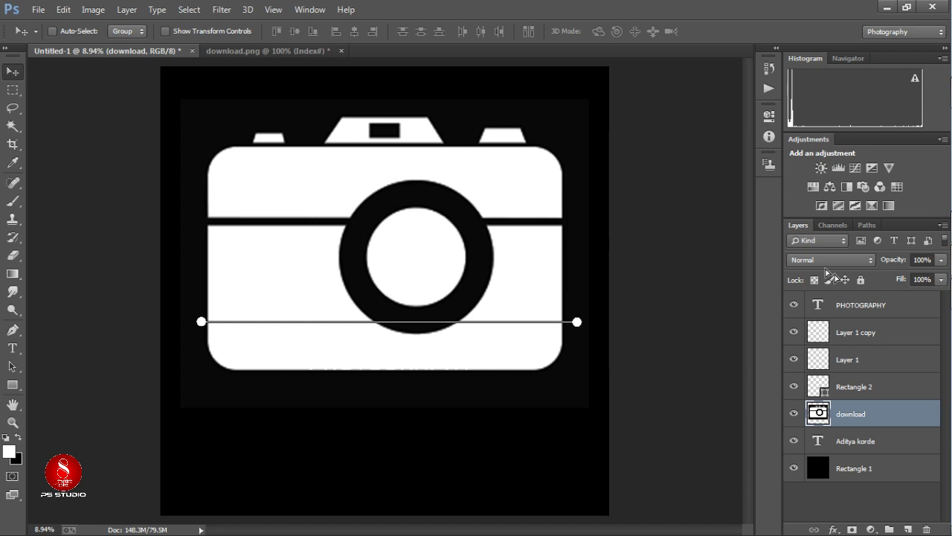
Move the camera layer to the top and erase its lower part with a 400 eraser.
{"action": "left_click_drag", "start_coordinate": [865, 413], "coordinate": [865, 299]}
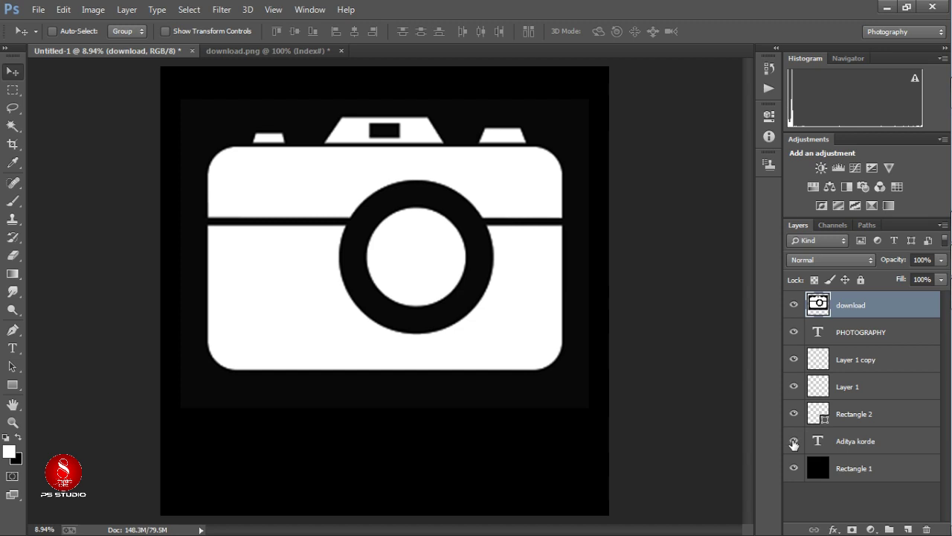
{"action": "key", "text": "e"}
{"action": "left_click_drag", "start_coordinate": [242, 301], "coordinate": [349, 281]}
{"action": "key", "text": "ctrl+z"}
{"action": "mouse_move", "coordinate": [258, 290]}
{"action": "left_mouse_down"}
{"action": "mouse_move", "coordinate": [354, 281]}
{"action": "mouse_move", "coordinate": [342, 240]}
{"action": "mouse_move", "coordinate": [232, 237]}
{"action": "mouse_move", "coordinate": [313, 236]}
{"action": "left_mouse_up"}
{"action": "key", "text": "bracketright"}
{"action": "key", "text": "bracketright"}
{"action": "key", "text": "bracketright"}
{"action": "mouse_move", "coordinate": [250, 237]}
{"action": "left_mouse_down"}
{"action": "mouse_move", "coordinate": [199, 426]}
{"action": "mouse_move", "coordinate": [220, 392]}
{"action": "mouse_move", "coordinate": [627, 365]}
{"action": "mouse_move", "coordinate": [520, 413]}
{"action": "mouse_move", "coordinate": [234, 376]}
{"action": "mouse_move", "coordinate": [392, 299]}
{"action": "mouse_move", "coordinate": [396, 315]}
{"action": "mouse_move", "coordinate": [376, 325]}
{"action": "mouse_move", "coordinate": [365, 289]}
{"action": "mouse_move", "coordinate": [505, 260]}
{"action": "mouse_move", "coordinate": [624, 248]}
{"action": "mouse_move", "coordinate": [299, 314]}
{"action": "mouse_move", "coordinate": [628, 328]}
{"action": "mouse_move", "coordinate": [620, 278]}
{"action": "mouse_move", "coordinate": [558, 336]}
{"action": "mouse_move", "coordinate": [585, 276]}
{"action": "mouse_move", "coordinate": [475, 271]}
{"action": "mouse_move", "coordinate": [479, 244]}
{"action": "mouse_move", "coordinate": [562, 246]}
{"action": "left_mouse_up"}
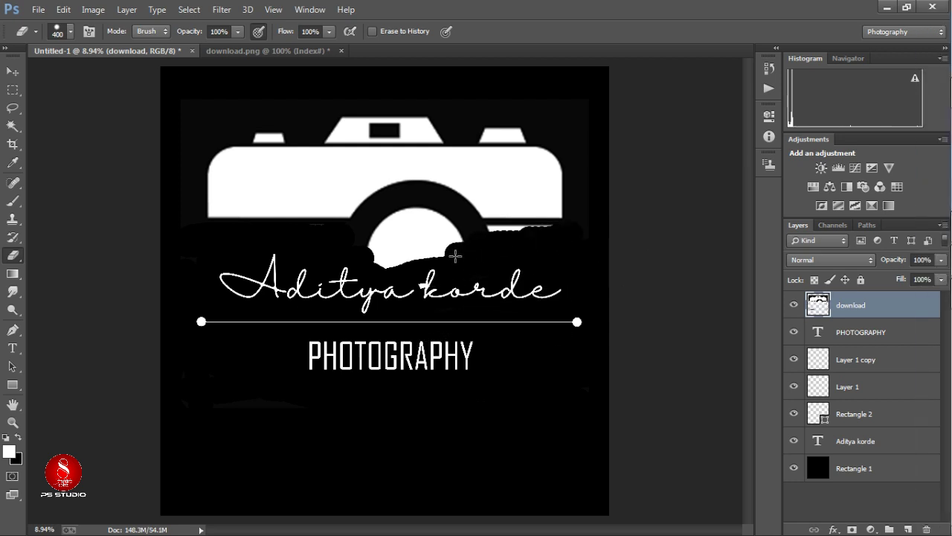
{"action": "mouse_move", "coordinate": [455, 255]}
{"action": "left_mouse_down"}
{"action": "mouse_move", "coordinate": [322, 260]}
{"action": "mouse_move", "coordinate": [518, 254]}
{"action": "mouse_move", "coordinate": [369, 243]}
{"action": "mouse_move", "coordinate": [576, 230]}
{"action": "mouse_move", "coordinate": [400, 238]}
{"action": "left_mouse_up"}
Shift the camera down slightly and erase the white inside the lens.
{"action": "key", "text": "v"}
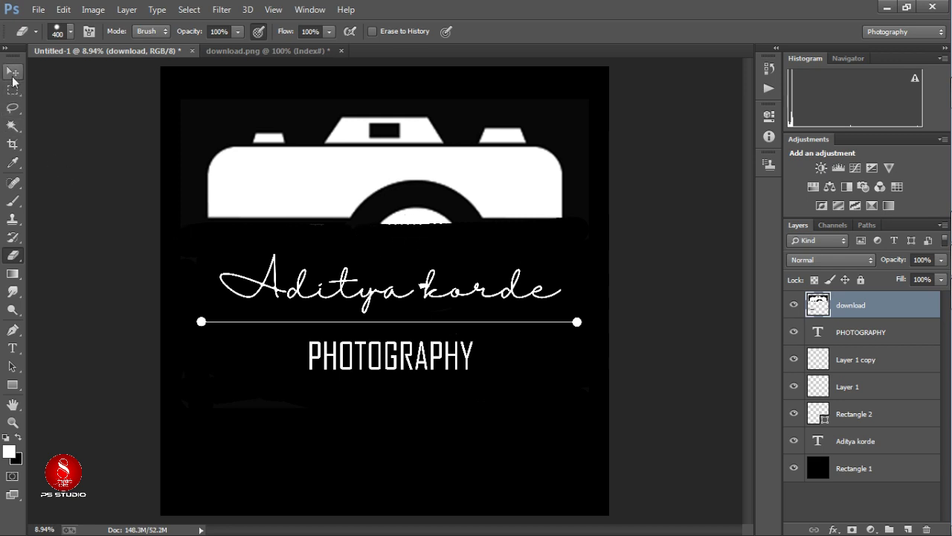
{"action": "left_click_drag", "start_coordinate": [415, 211], "coordinate": [415, 240]}
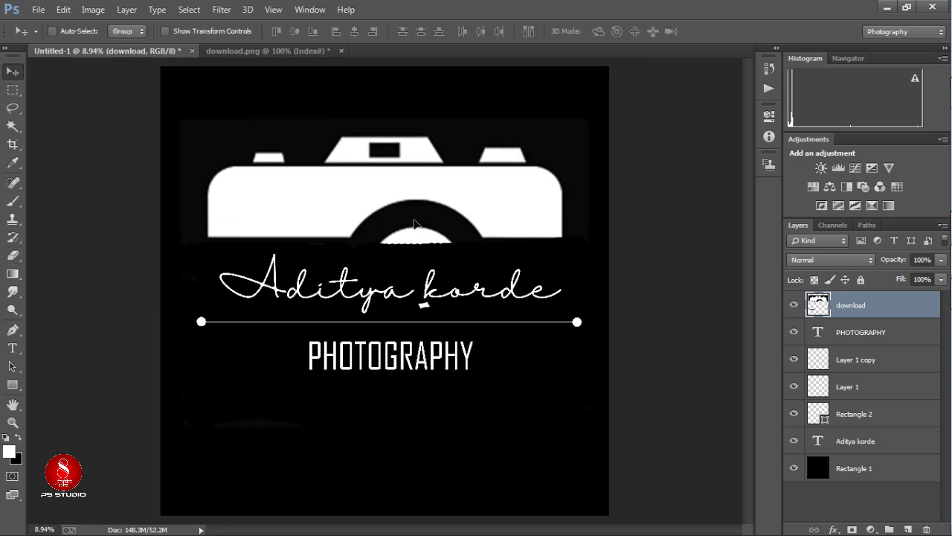
{"action": "scroll", "coordinate": [415, 240], "scroll_direction": "up", "scroll_amount": 3}
{"action": "left_click", "coordinate": [13, 256]}
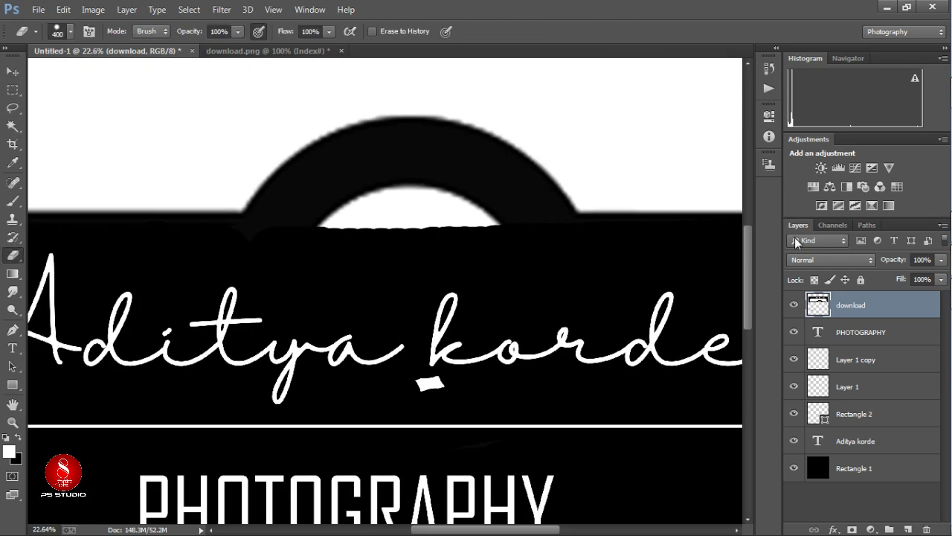
{"action": "left_click", "coordinate": [13, 71]}
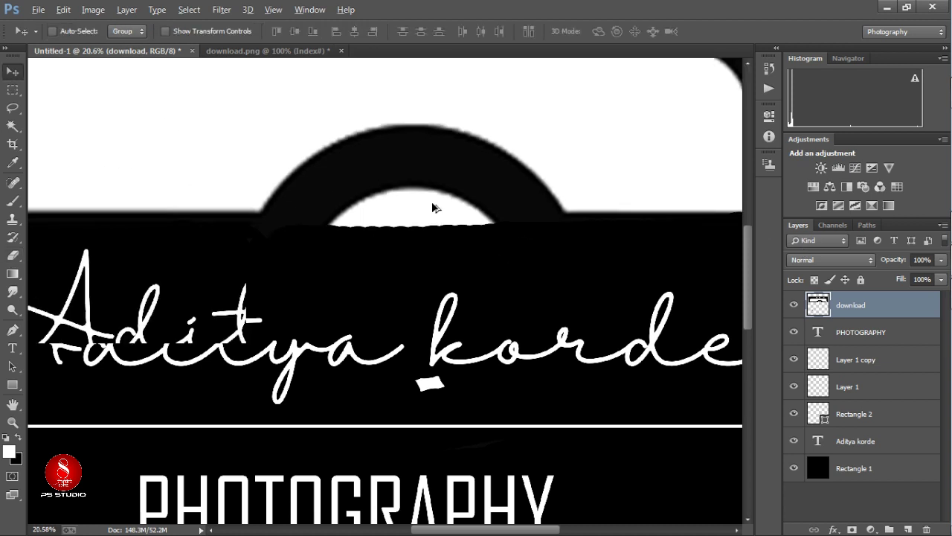
{"action": "scroll", "coordinate": [416, 265], "scroll_direction": "down", "scroll_amount": 5}
{"action": "scroll", "coordinate": [416, 265], "scroll_direction": "up", "scroll_amount": 2}
{"action": "scroll", "coordinate": [416, 264], "scroll_direction": "up", "scroll_amount": 1}
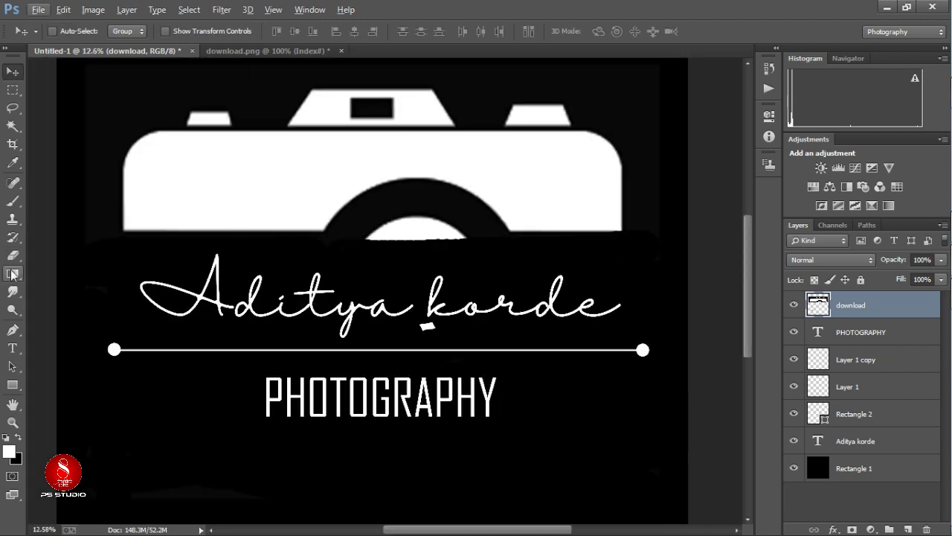
{"action": "key", "text": "e"}
{"action": "left_click_drag", "start_coordinate": [370, 257], "coordinate": [415, 223]}
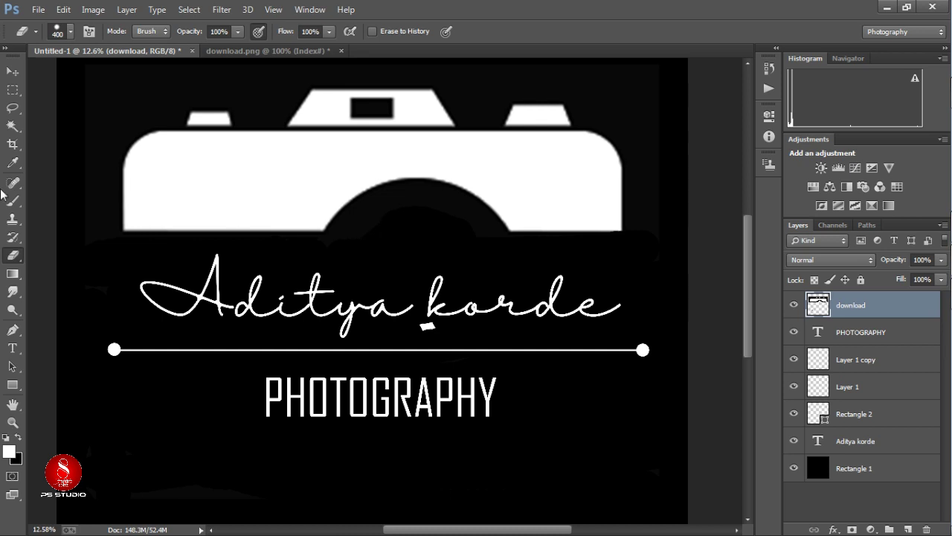
{"action": "left_click", "coordinate": [13, 72]}
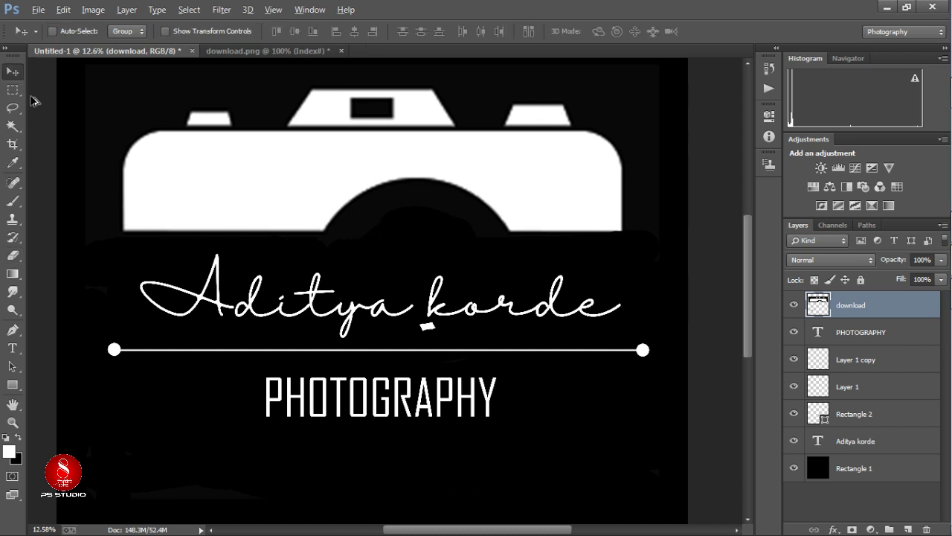
Slightly rescale the camera layer, then Merge Visible to combine the logo layers.
{"action": "scroll", "coordinate": [148, 166], "scroll_direction": "down", "scroll_amount": 3}
{"action": "key", "text": "ctrl+t"}
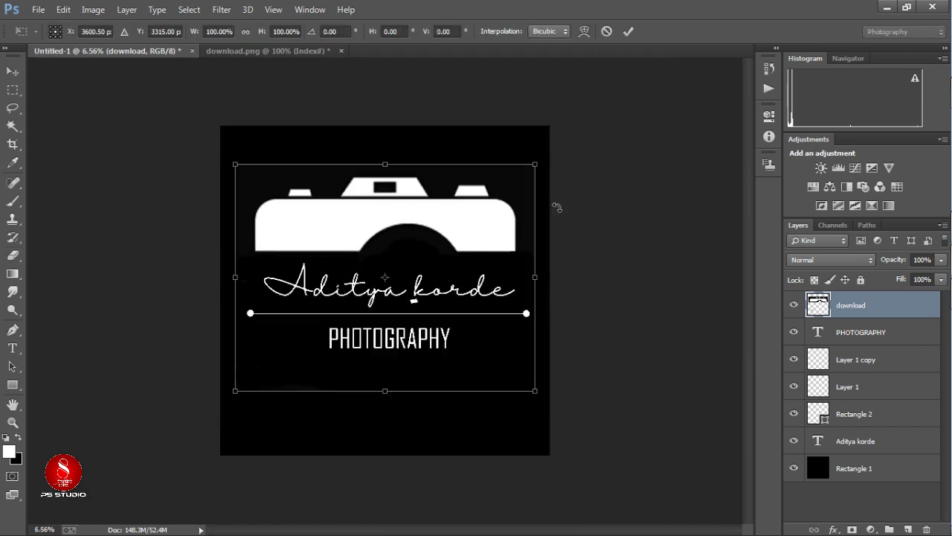
{"action": "mouse_move", "coordinate": [535, 165]}
{"action": "left_mouse_down"}
{"action": "mouse_move", "coordinate": [552, 151]}
{"action": "mouse_move", "coordinate": [537, 162]}
{"action": "left_mouse_up"}
{"action": "left_click", "coordinate": [628, 32]}
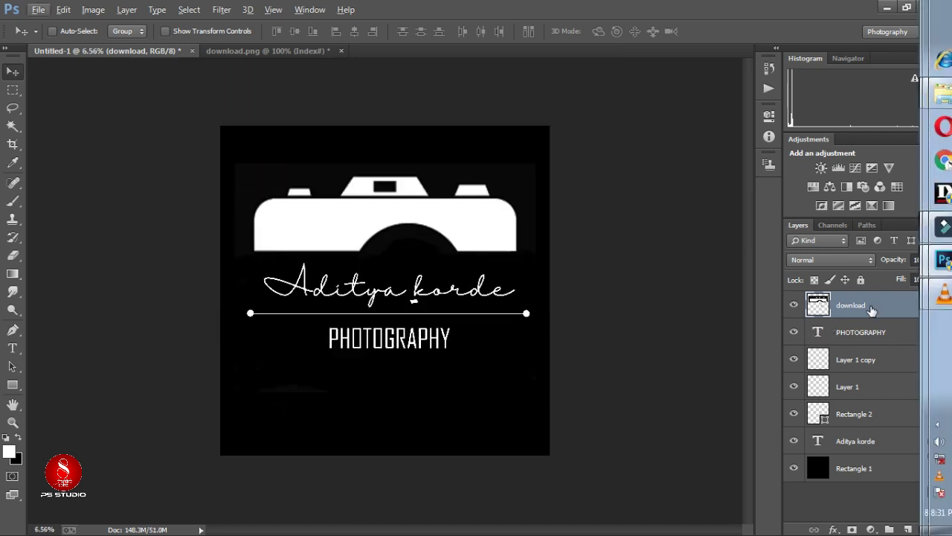
{"action": "right_click", "coordinate": [870, 305]}
{"action": "left_click", "coordinate": [645, 441]}
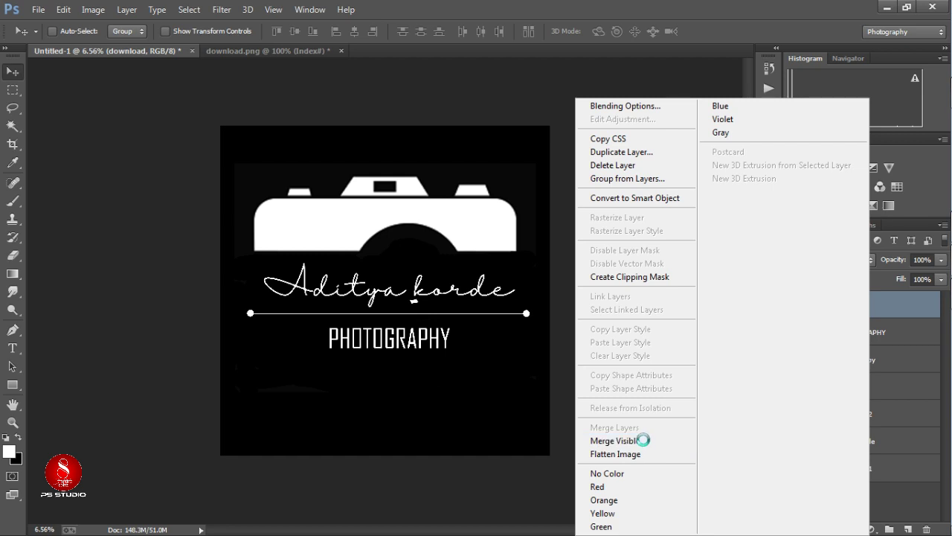